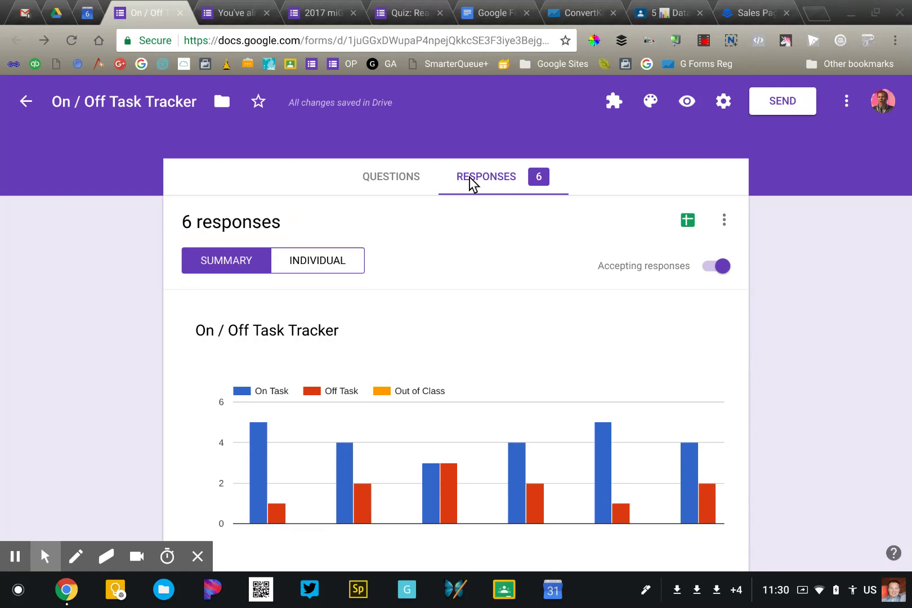
Check the tracker form's questions, then return to and browse the responses summary.
click(388, 179)
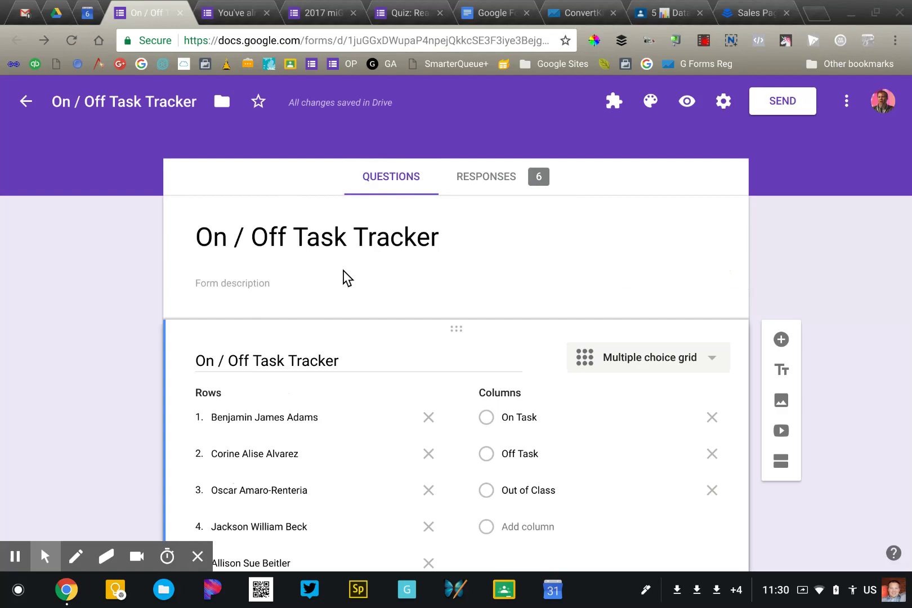
click(473, 176)
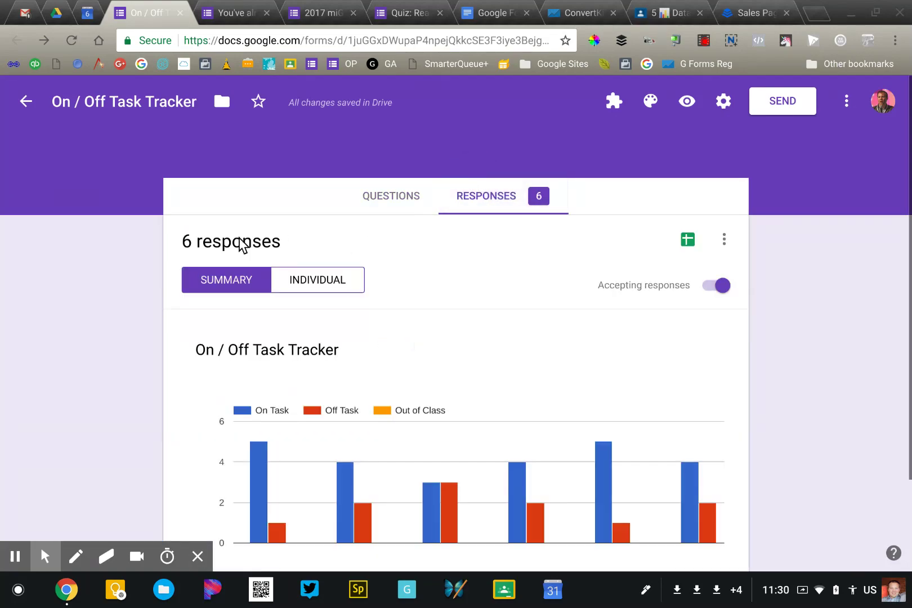
scroll(137, 304, down, 2)
scroll(137, 304, up, 1)
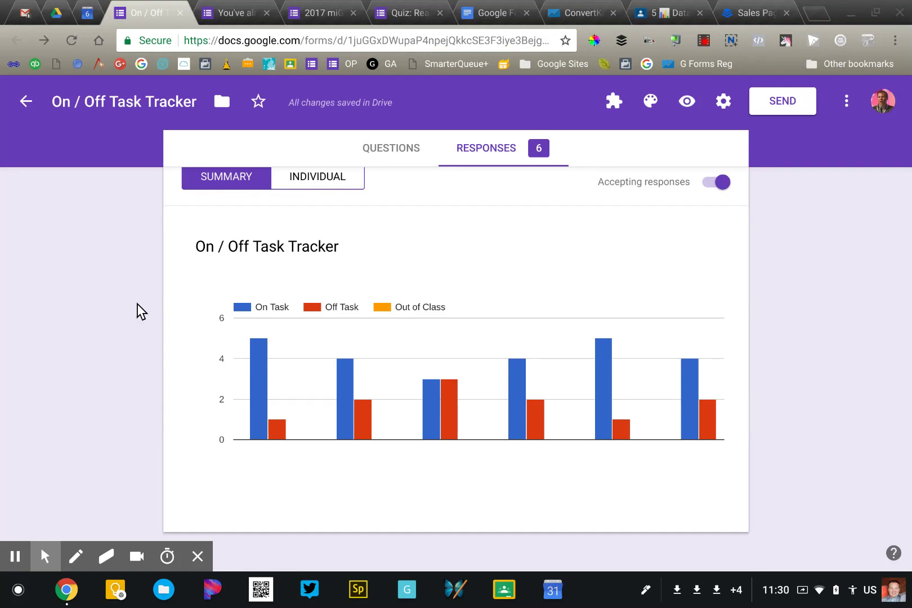
scroll(137, 303, up, 2)
scroll(137, 303, down, 1)
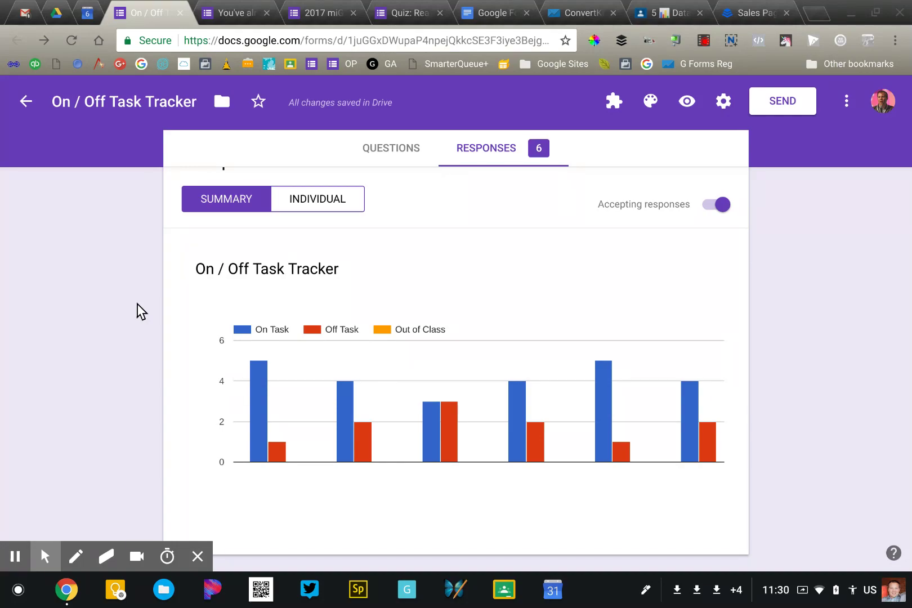
scroll(138, 304, up, 1)
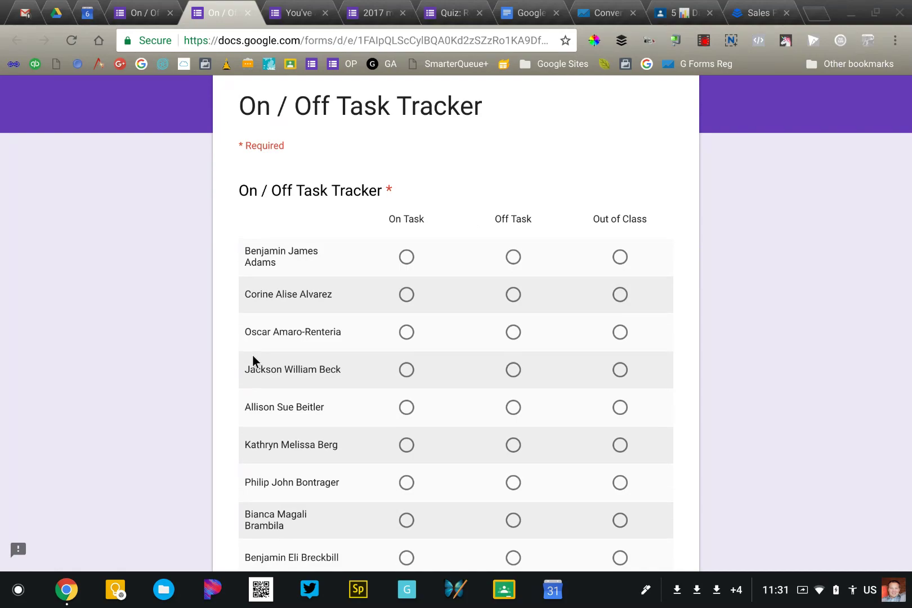
scroll(252, 355, down, 2)
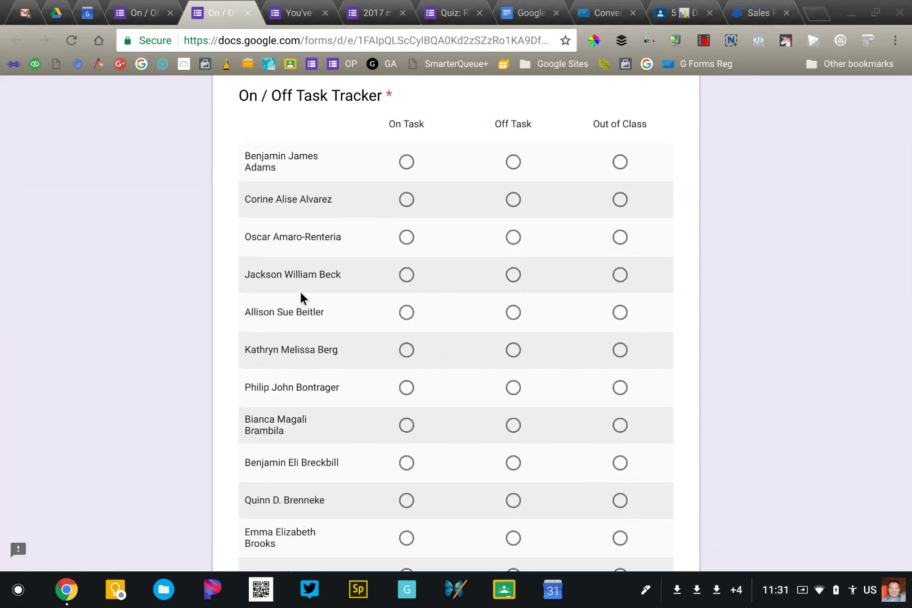
In the form preview, mark four students On Task, Off Task, On Task and Out of Class.
click(406, 163)
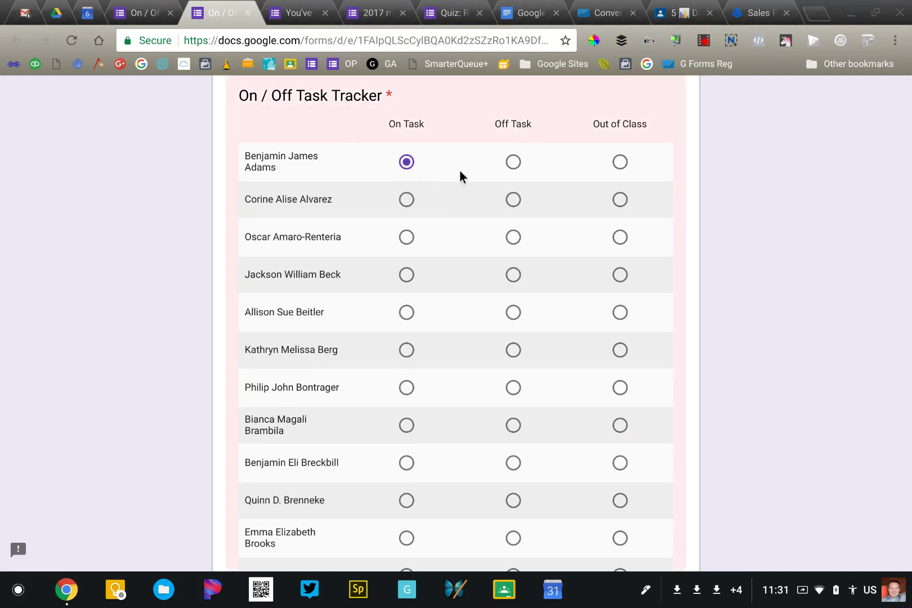
click(507, 197)
click(404, 238)
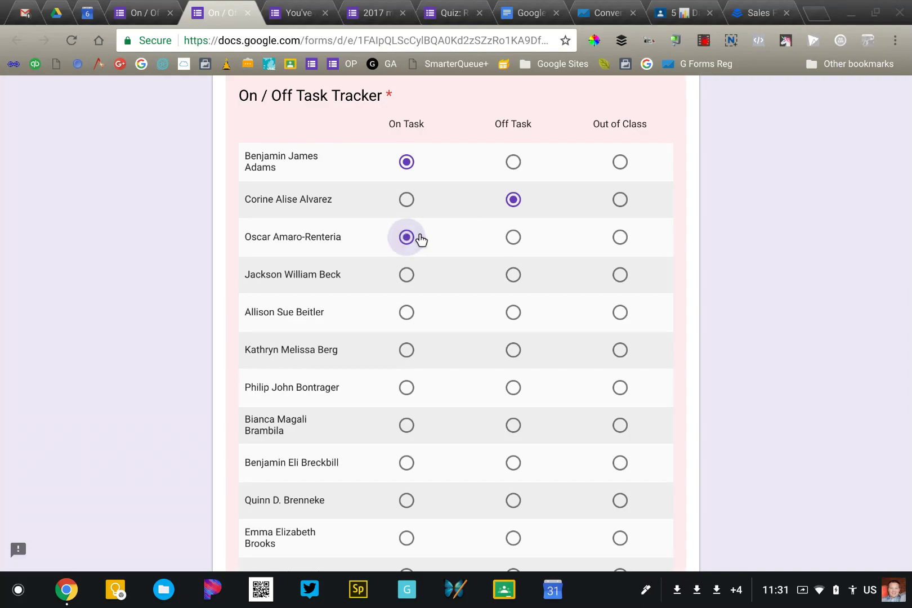
click(606, 276)
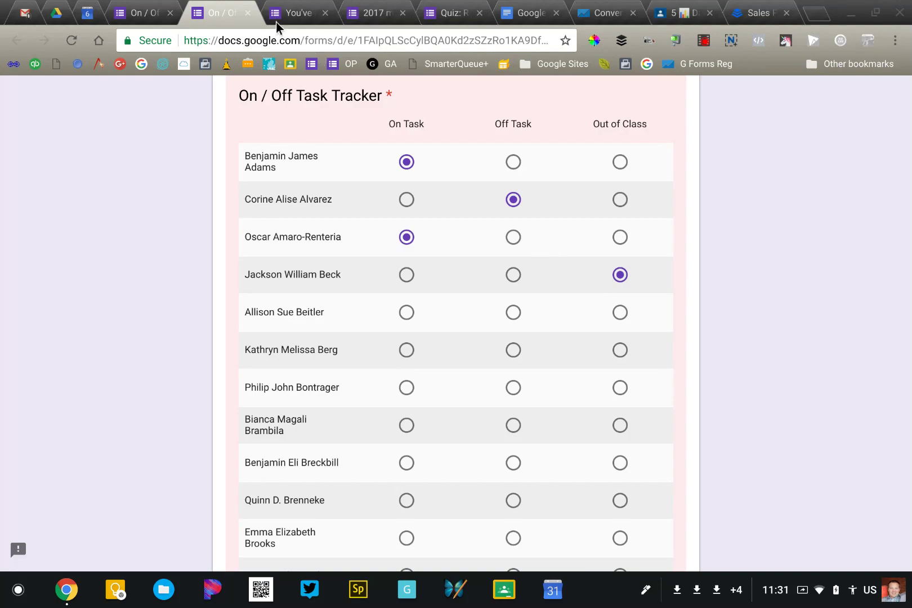
Close the live form preview without submitting the trial answers.
click(247, 12)
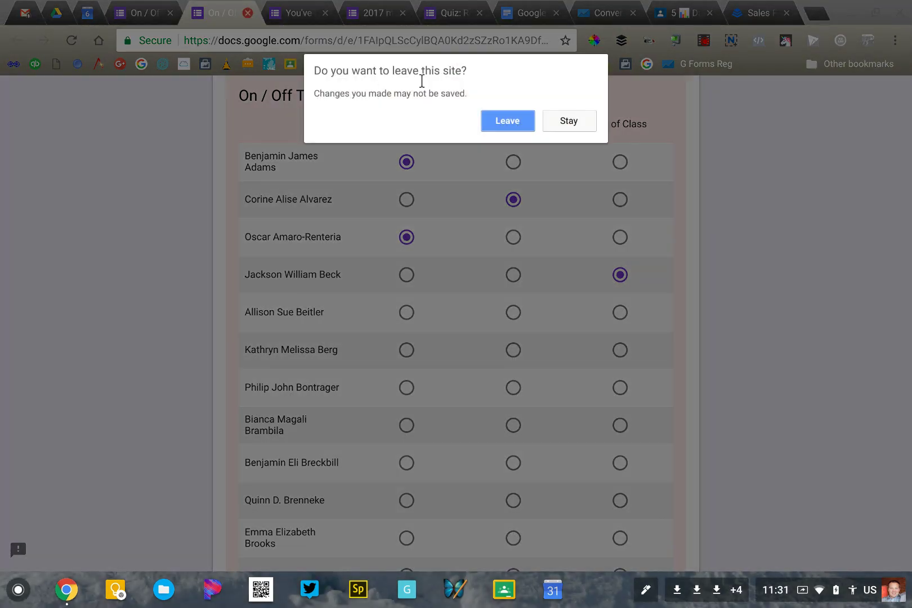
click(500, 121)
scroll(436, 269, down, 1)
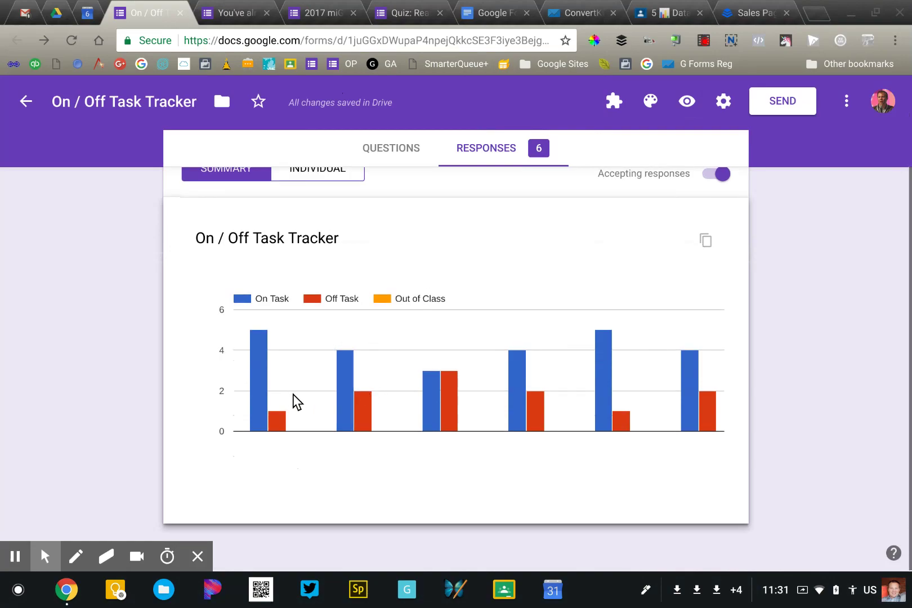
Scroll across the response grid to the right and back to the left.
mouse_move(265, 365)
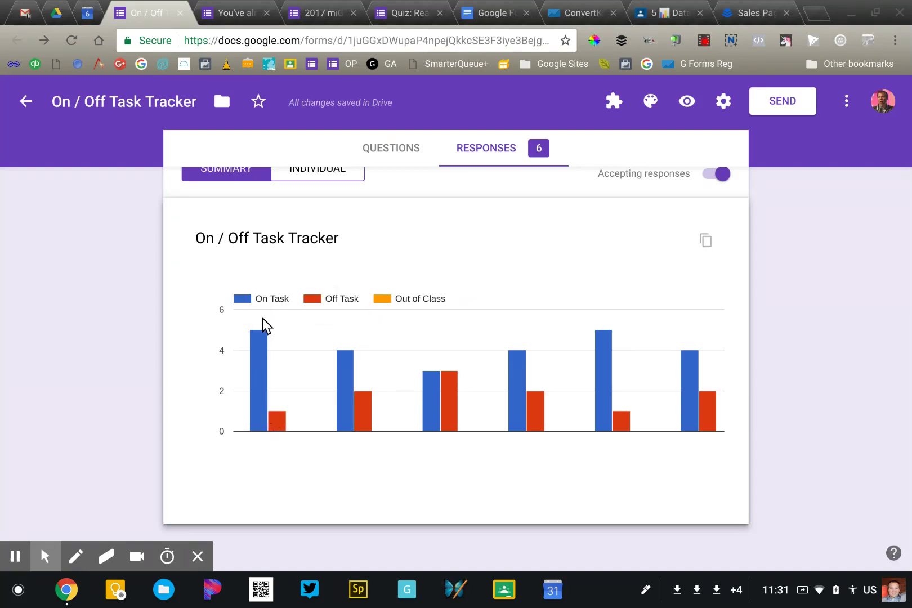
mouse_move(454, 402)
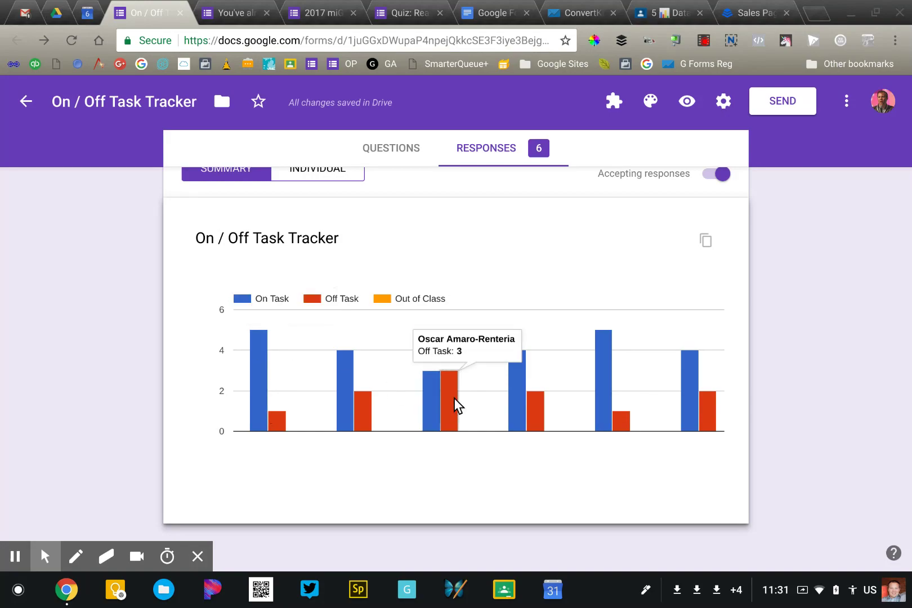
scroll(455, 401, right, 5)
scroll(458, 406, right, 10)
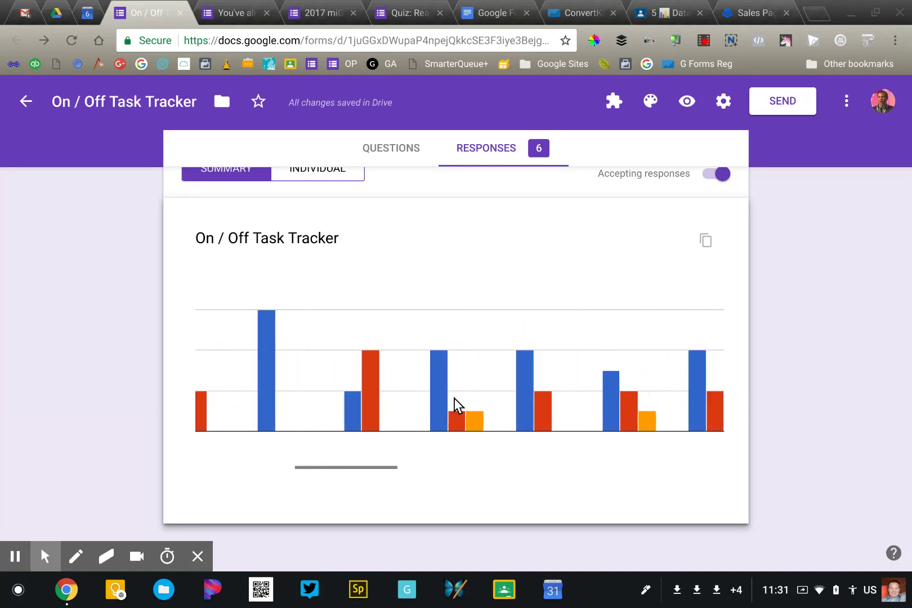
scroll(454, 399, right, 8)
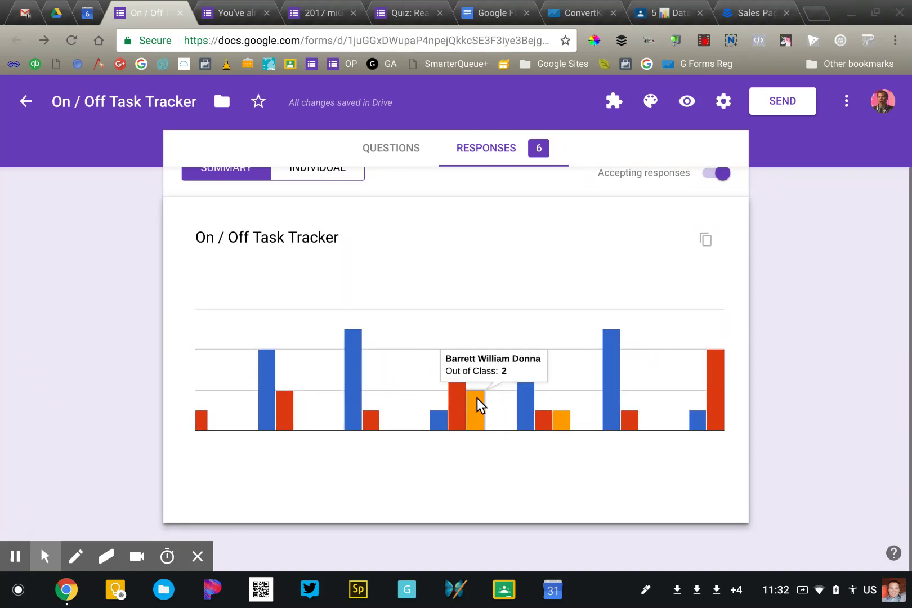
scroll(456, 405, right, 10)
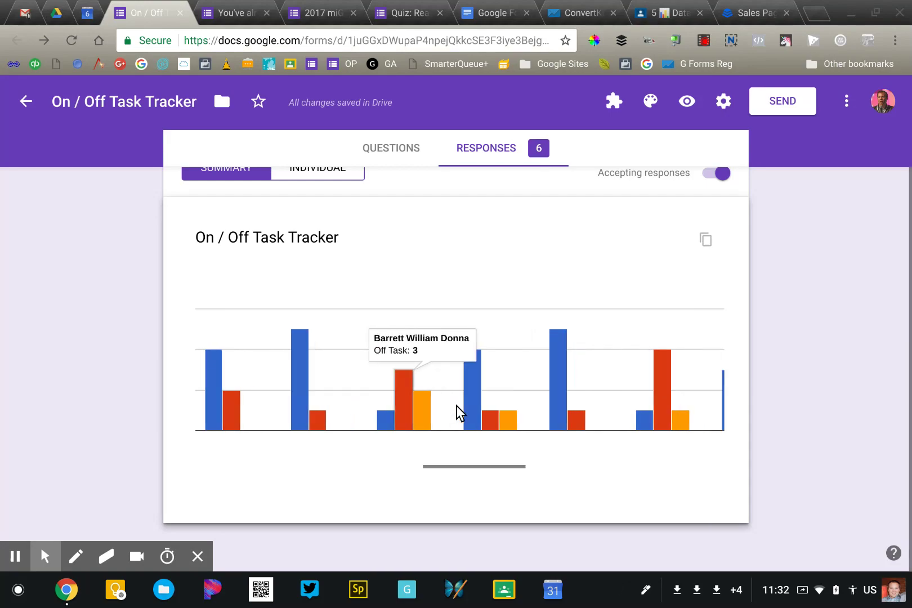
scroll(456, 406, right, 10)
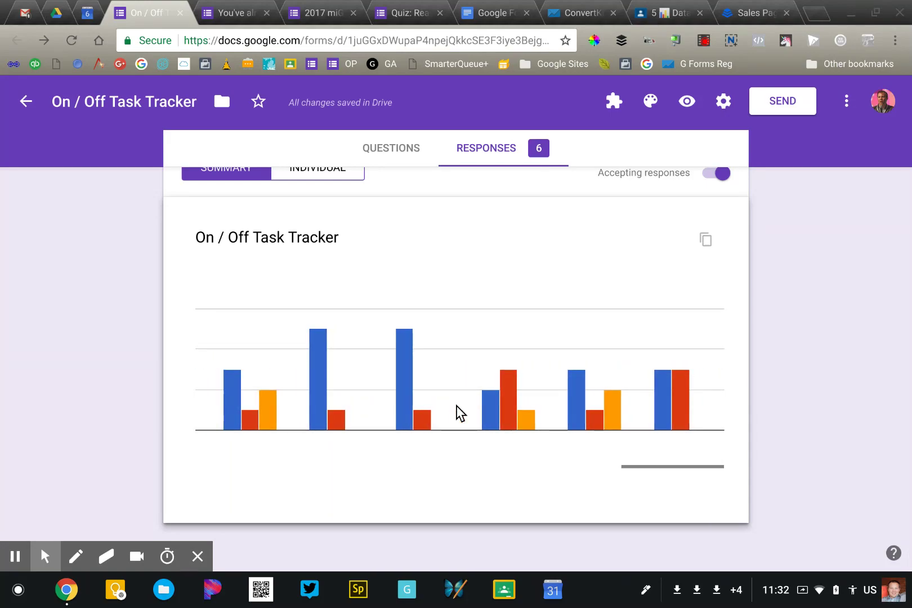
scroll(457, 406, left, 5)
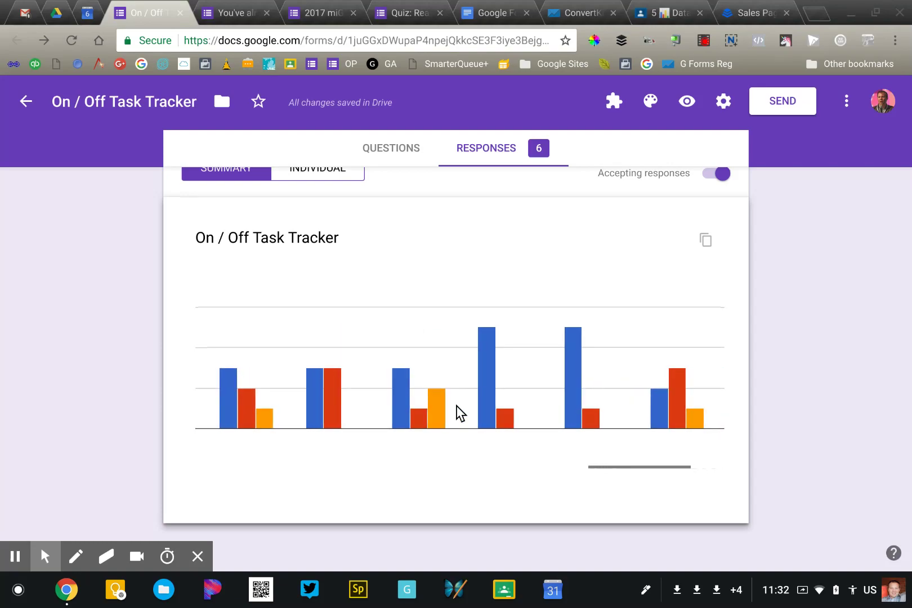
scroll(456, 405, left, 2)
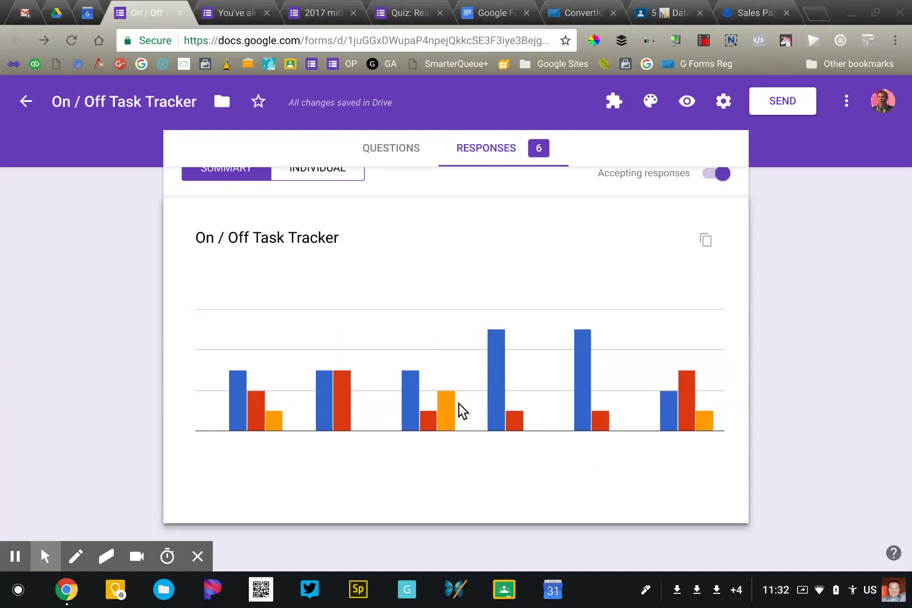
scroll(460, 405, left, 5)
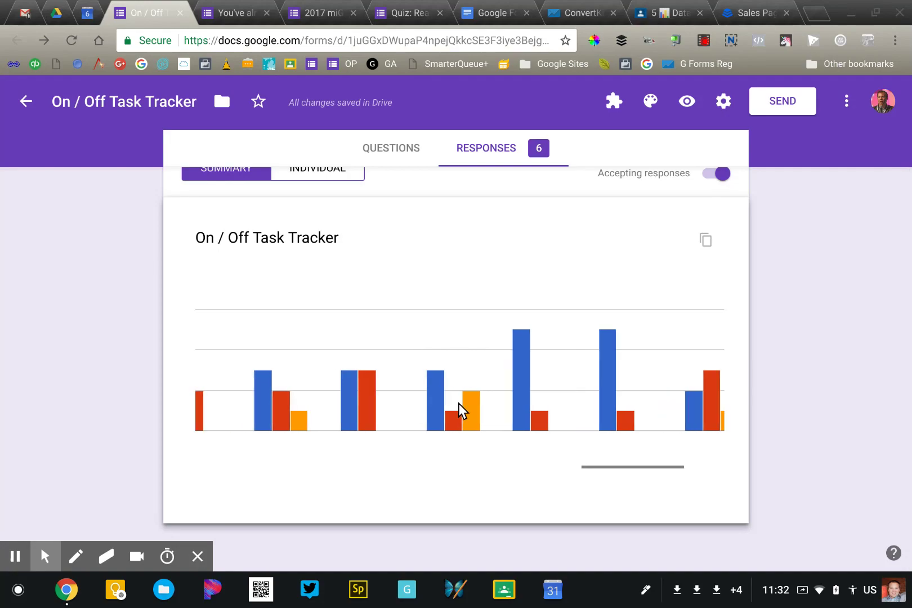
scroll(459, 404, up, 2)
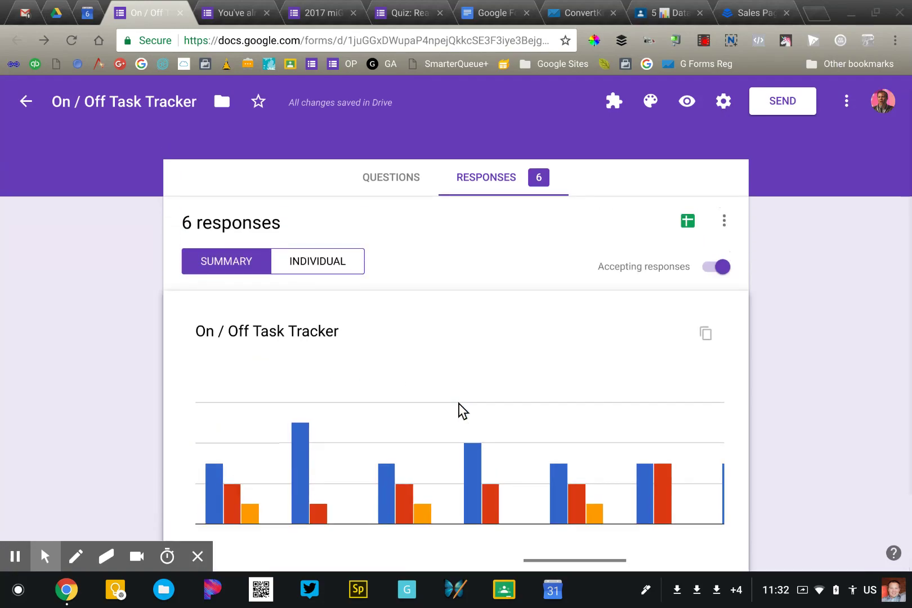
Show responses individually starting at 1 of 6, then close the extra form tab.
click(325, 275)
scroll(325, 276, down, 4)
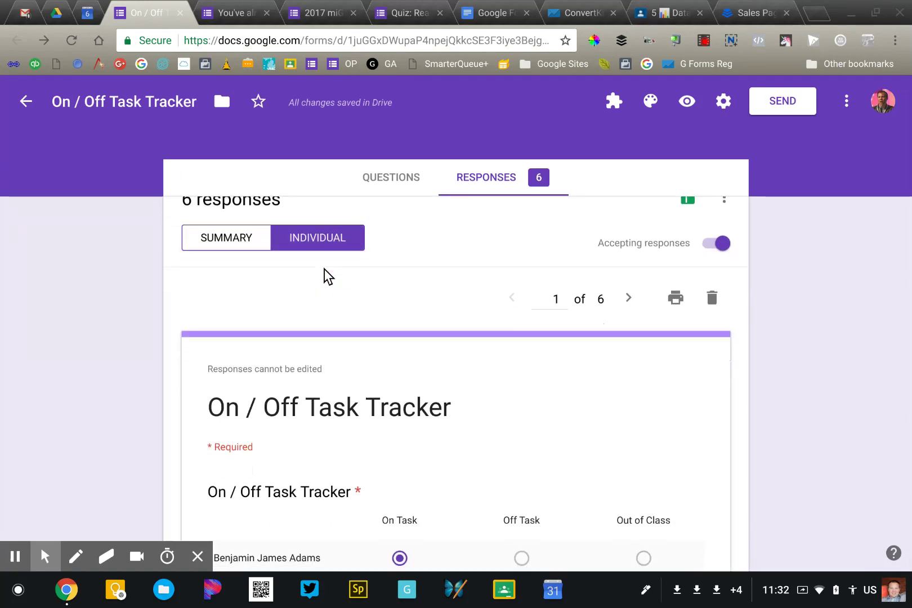
scroll(415, 379, down, 4)
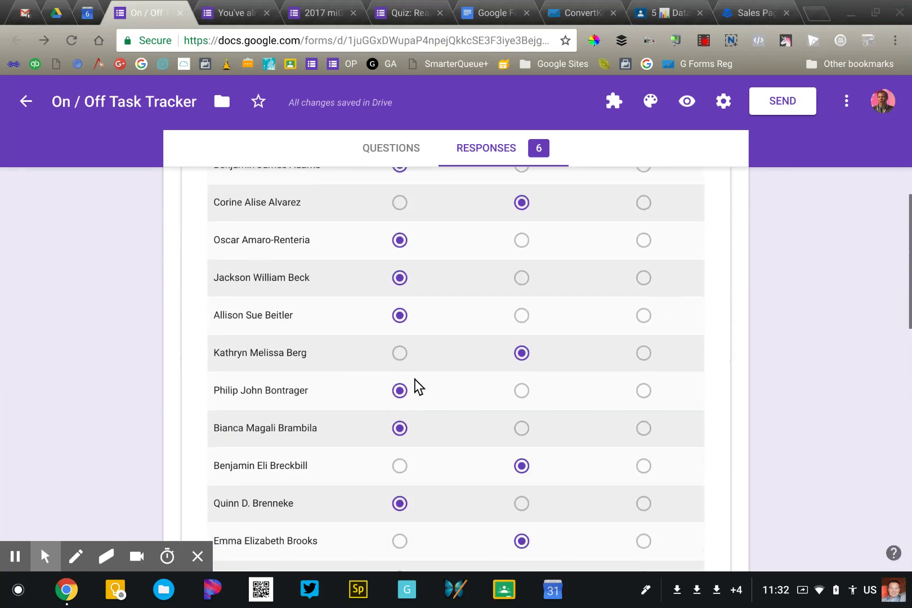
scroll(415, 379, up, 2)
scroll(415, 379, down, 5)
scroll(415, 379, down, 9)
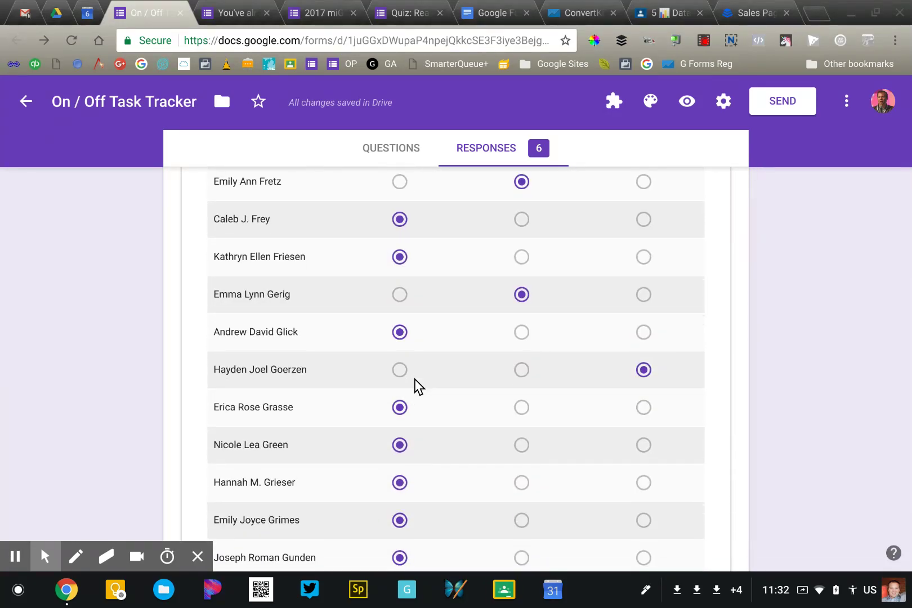
scroll(416, 379, up, 15)
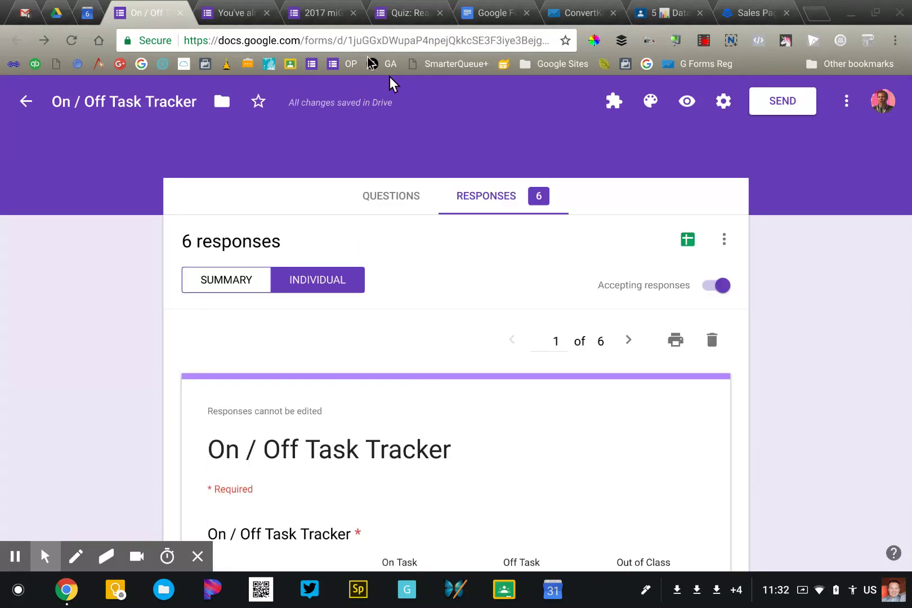
click(266, 12)
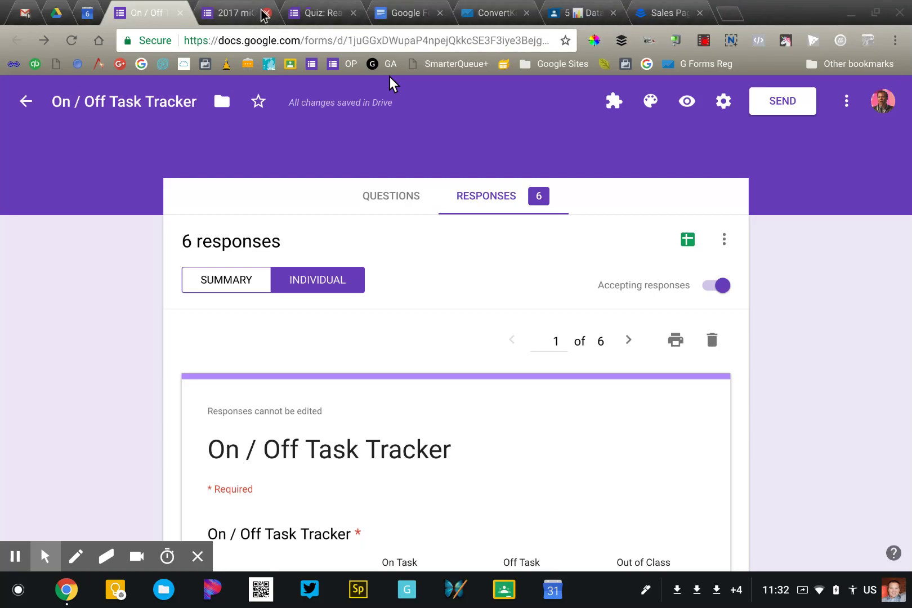
Show the Reason for the Seasons quiz Summary: average 3.67/5, median 4/5, range 0–5, points chart.
click(304, 14)
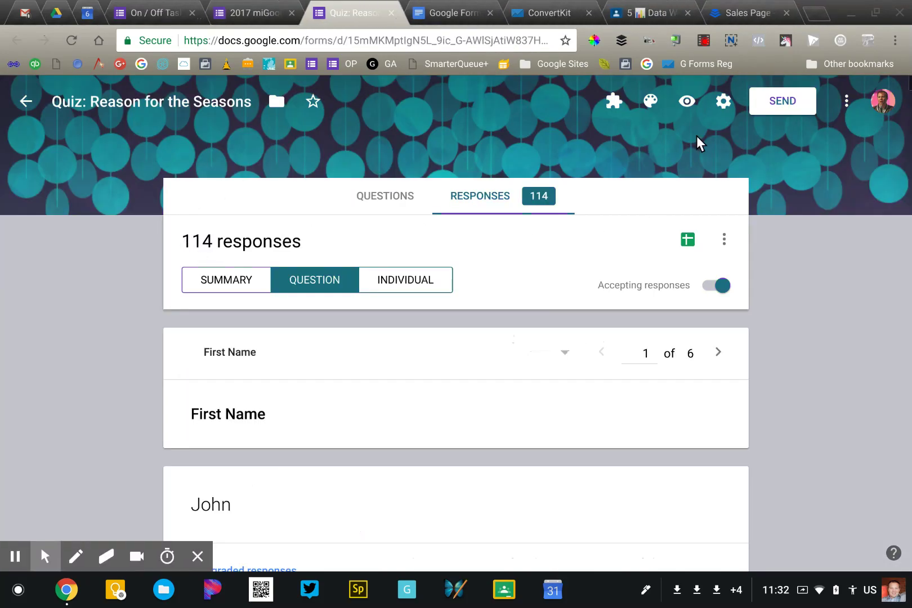
click(215, 289)
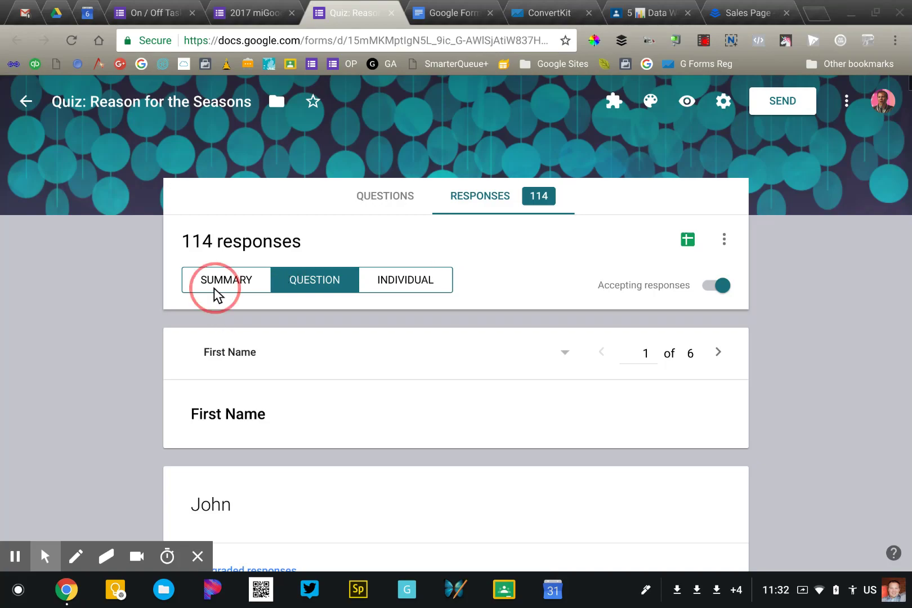
scroll(135, 346, down, 2)
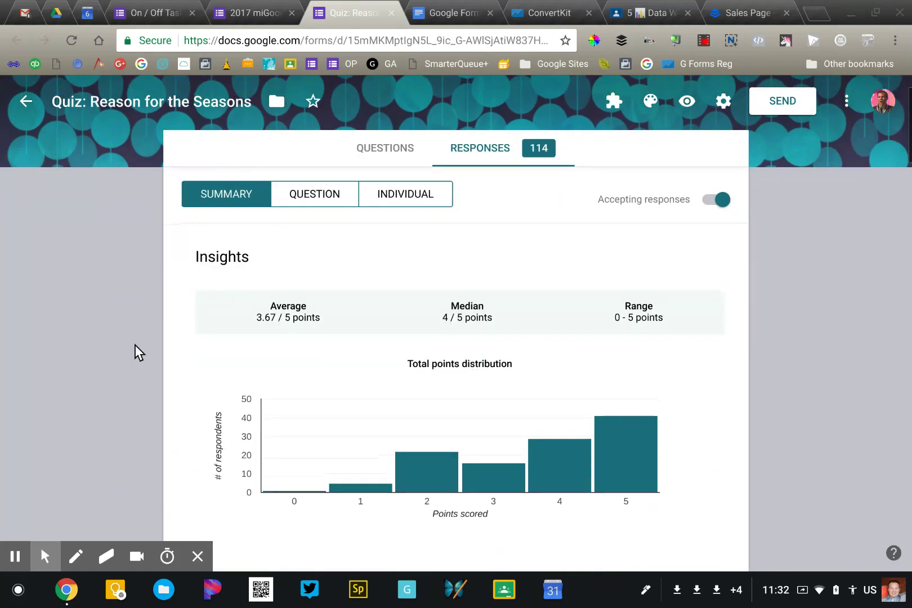
scroll(135, 345, down, 1)
scroll(135, 345, up, 3)
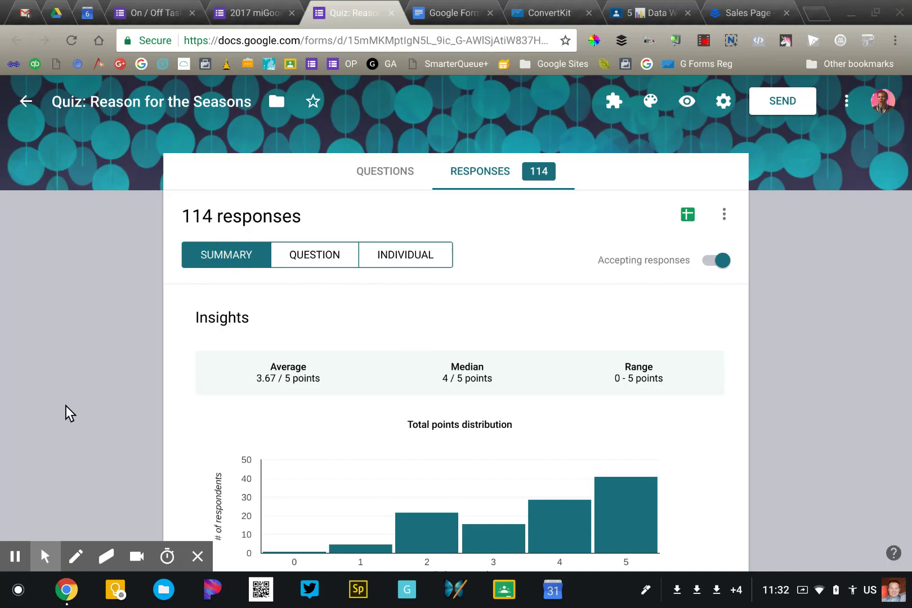
scroll(65, 405, down, 3)
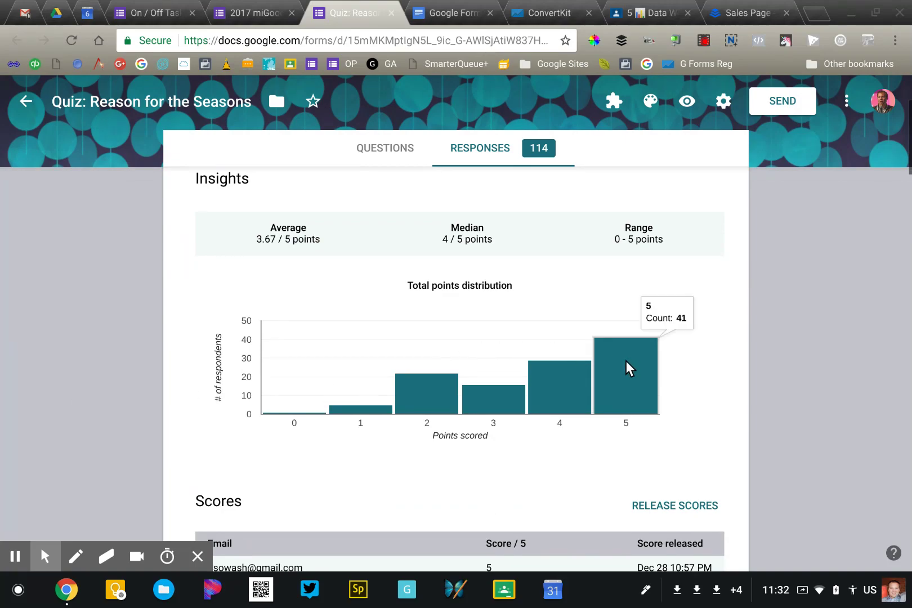
mouse_move(424, 393)
mouse_move(357, 409)
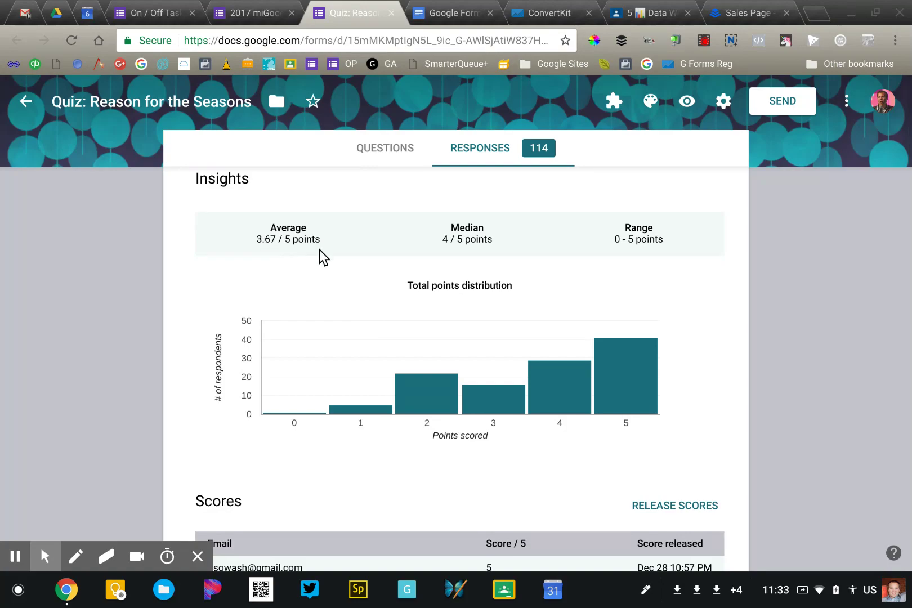
scroll(692, 406, down, 3)
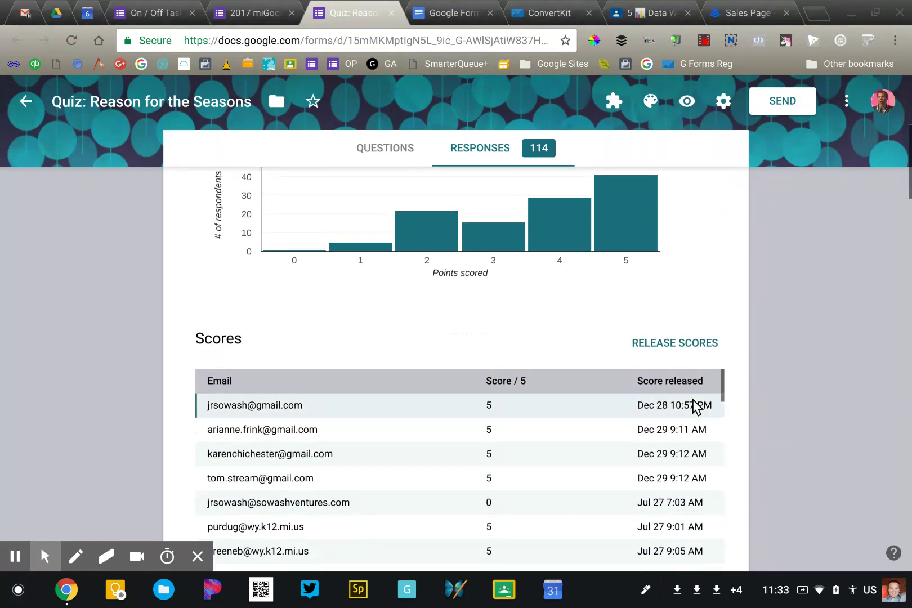
scroll(178, 463, down, 3)
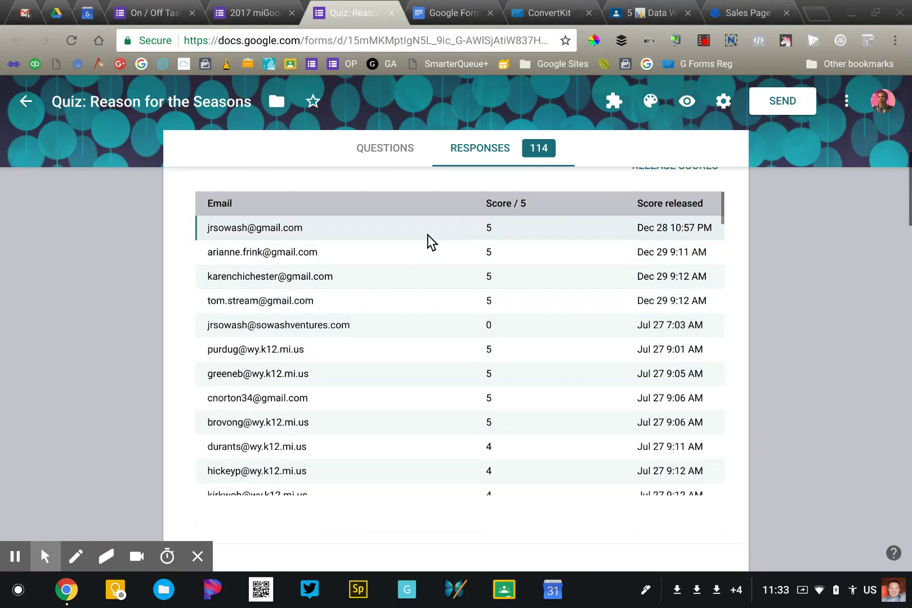
scroll(418, 409, down, 2)
scroll(418, 409, down, 5)
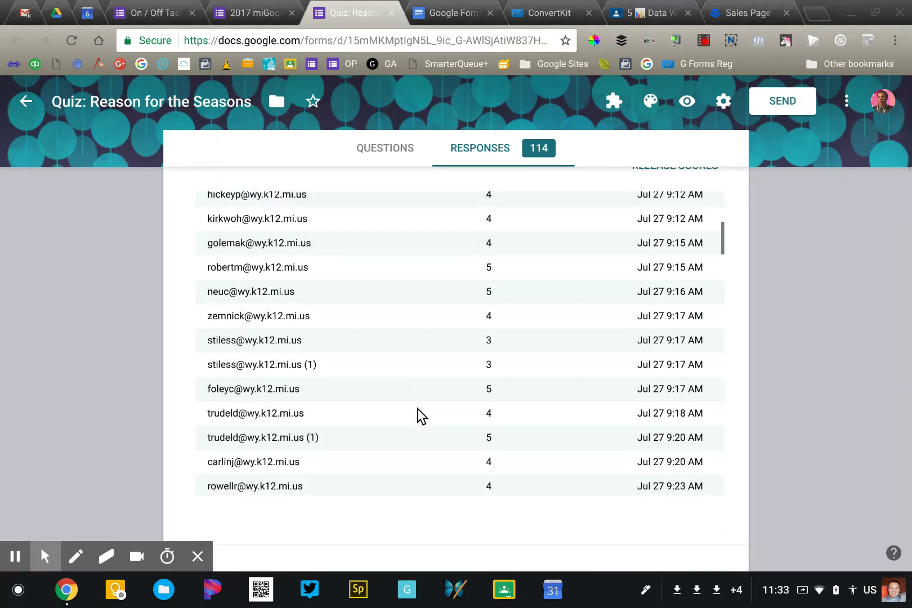
scroll(418, 409, up, 6)
scroll(417, 409, down, 9)
scroll(418, 410, down, 5)
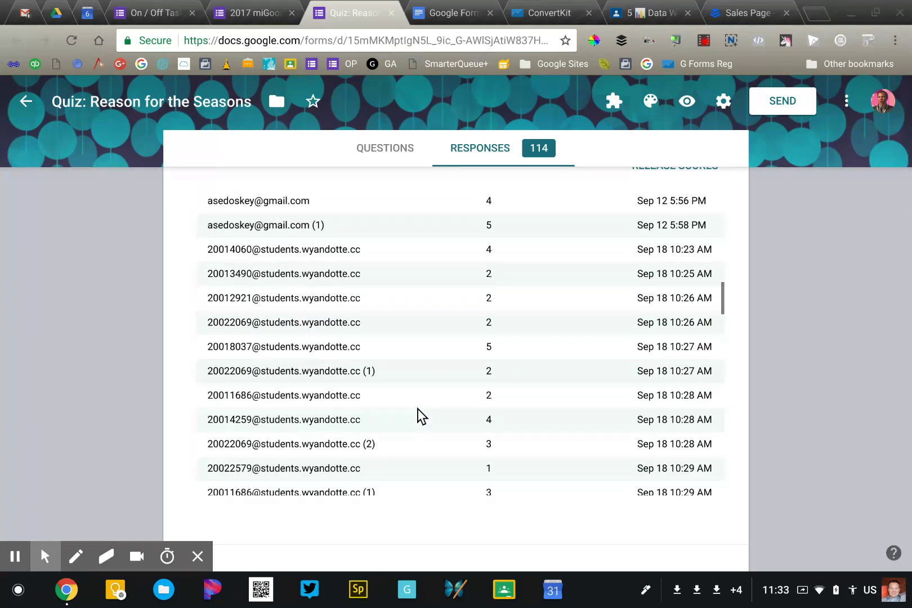
scroll(71, 365, down, 10)
scroll(71, 364, down, 20)
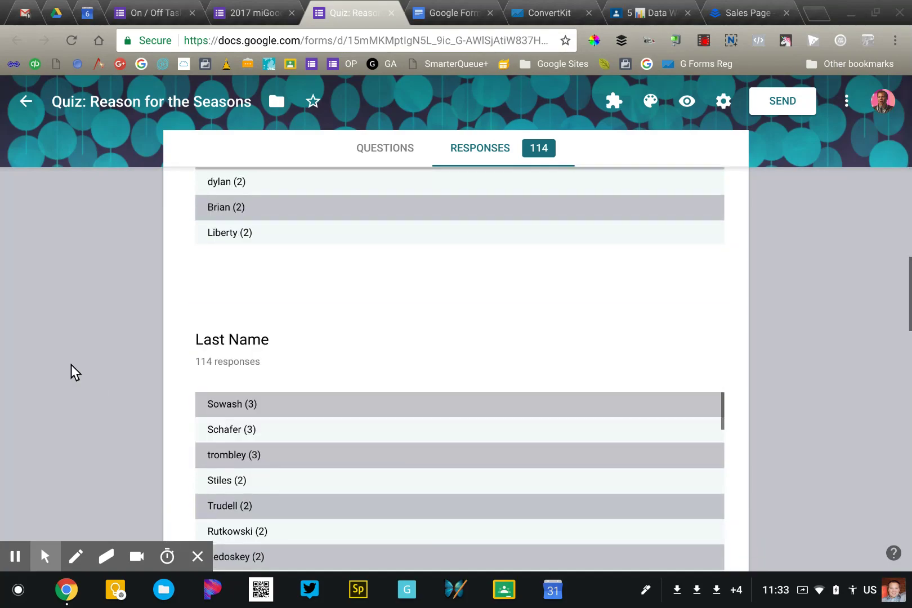
scroll(72, 365, down, 2)
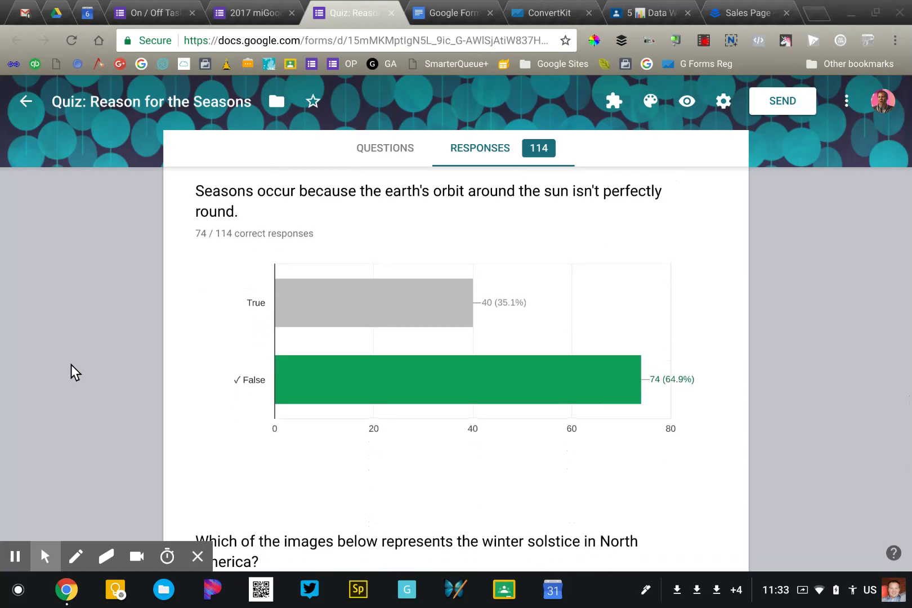
mouse_move(342, 371)
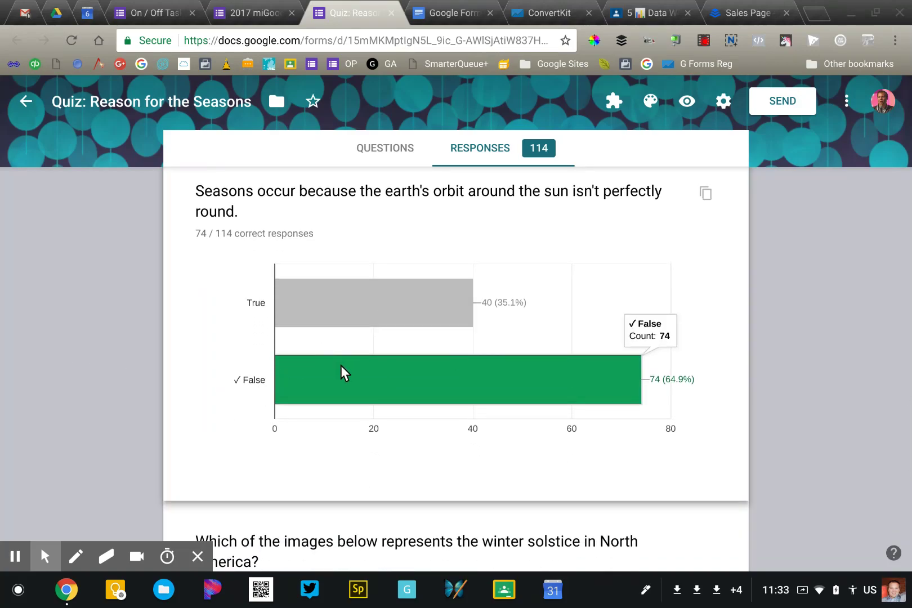
scroll(341, 366, down, 1)
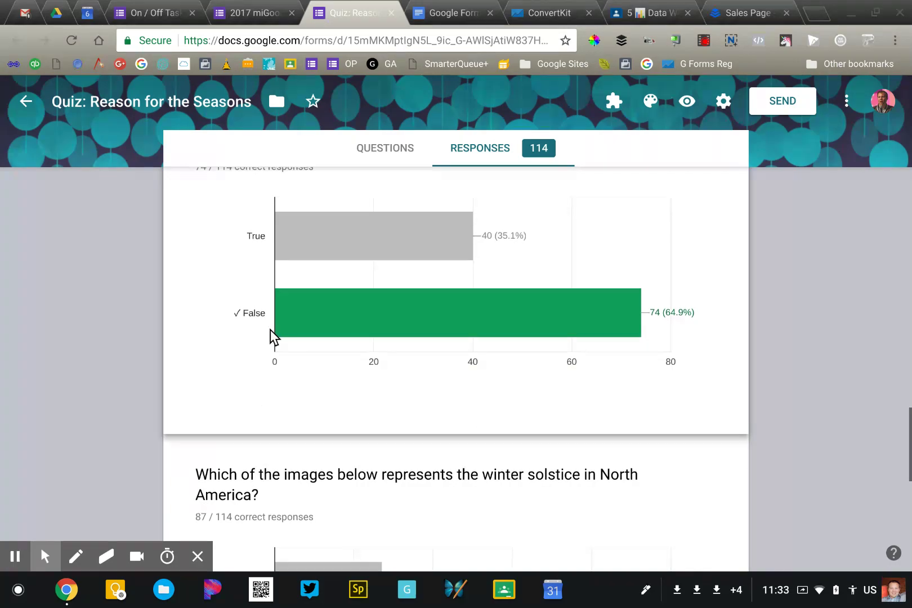
key(Home)
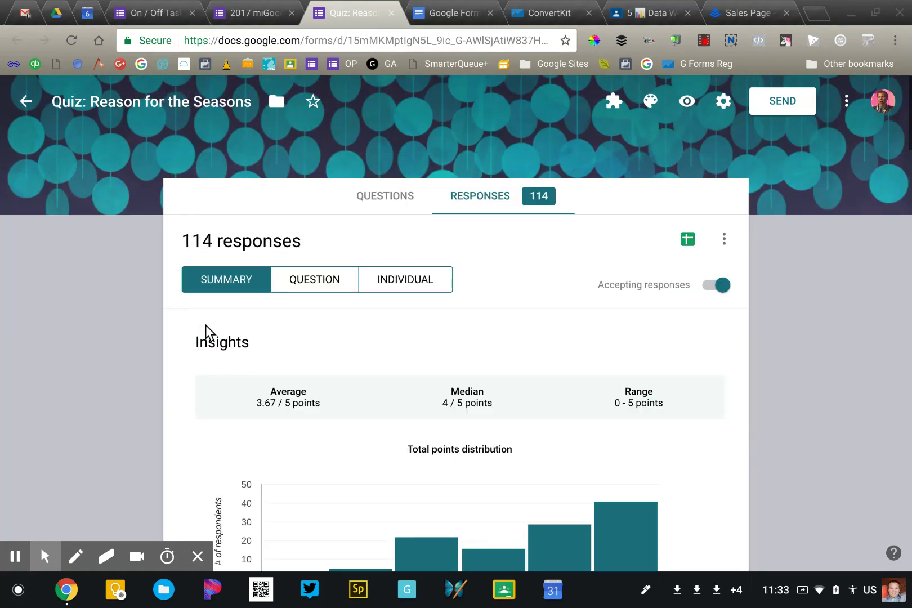
click(323, 284)
Scroll through the quiz's per-question result charts on the Summary tab.
scroll(141, 367, down, 3)
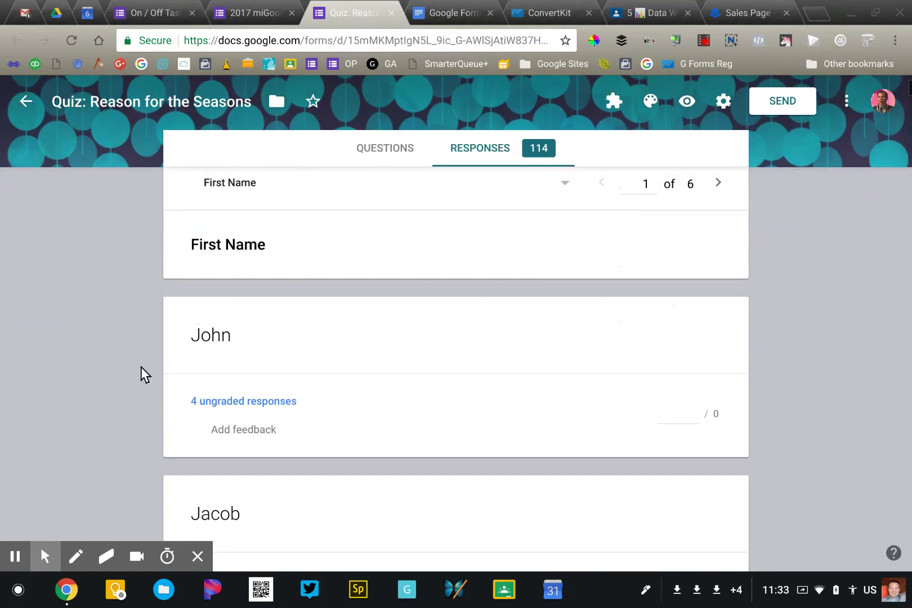
scroll(142, 366, up, 3)
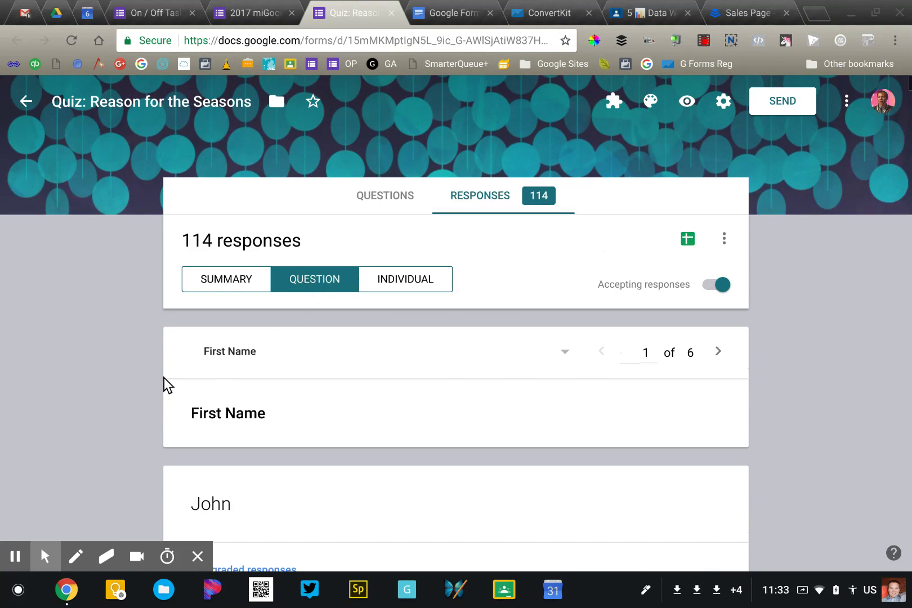
scroll(87, 371, down, 1)
scroll(88, 370, down, 10)
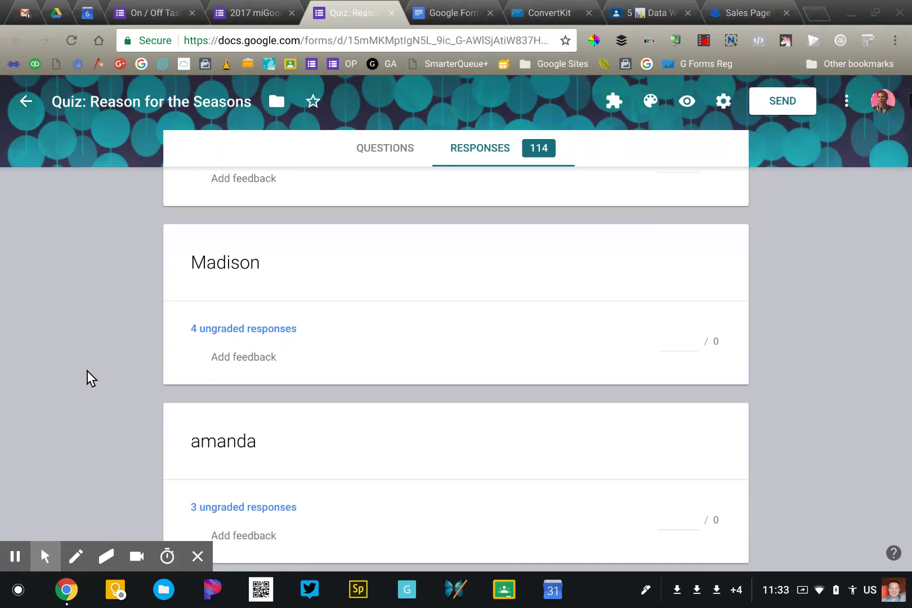
scroll(86, 370, down, 16)
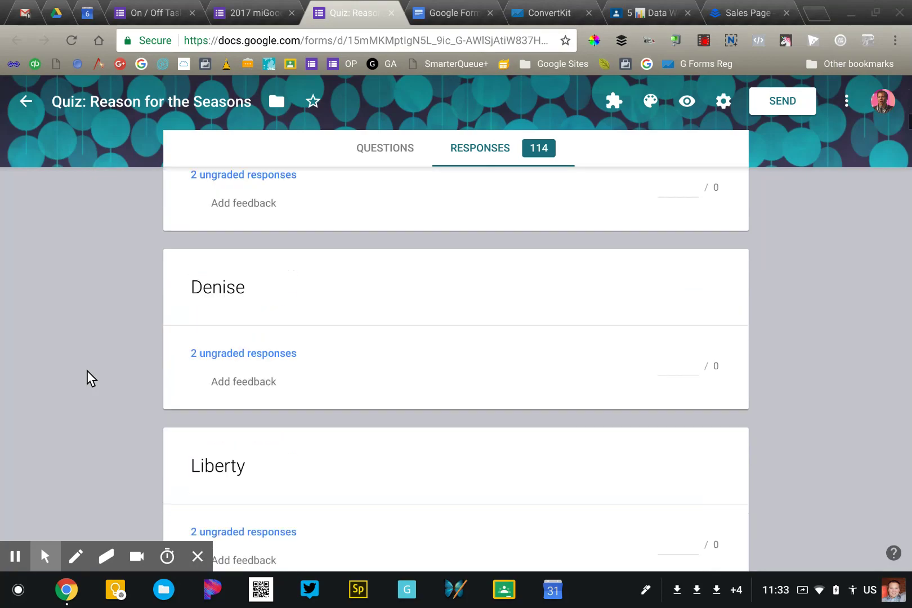
scroll(87, 371, up, 20)
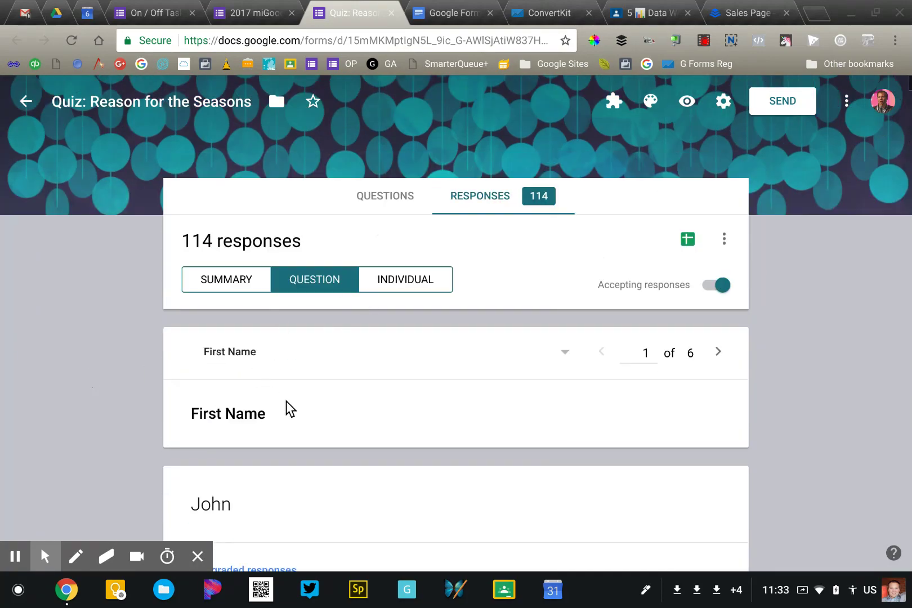
scroll(286, 402, down, 2)
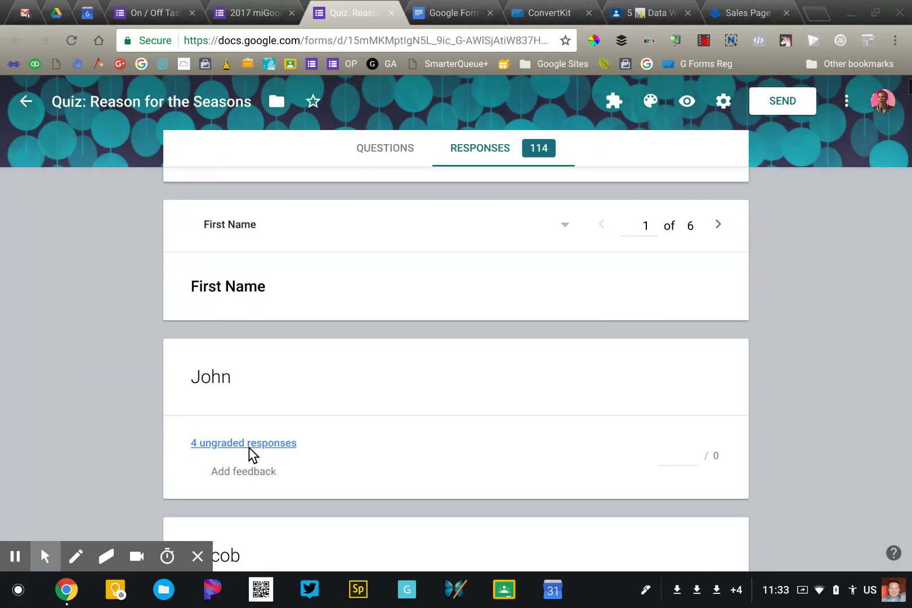
scroll(360, 378, up, 1)
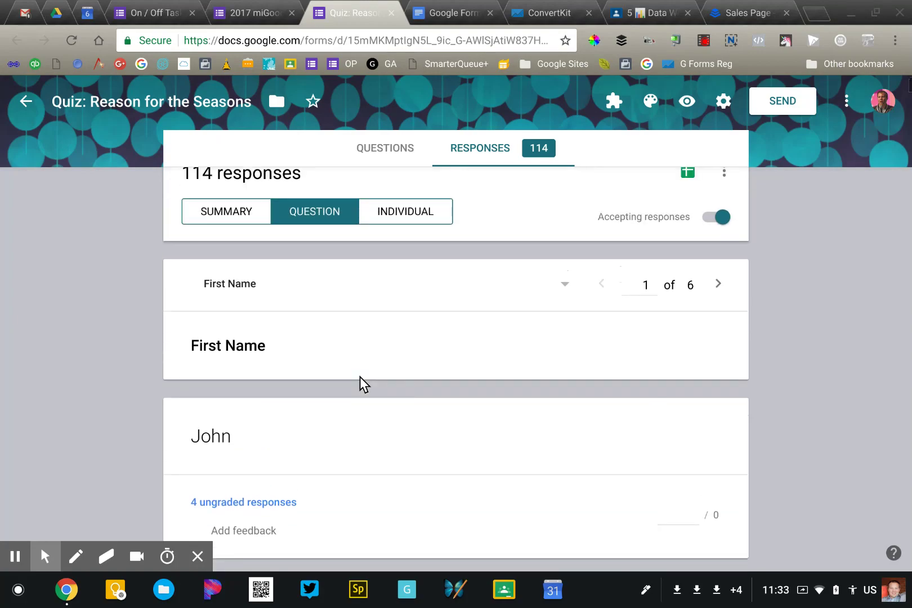
Glance at individual submissions, return to the Summary insights, then go to the miGoogle responses.
click(416, 213)
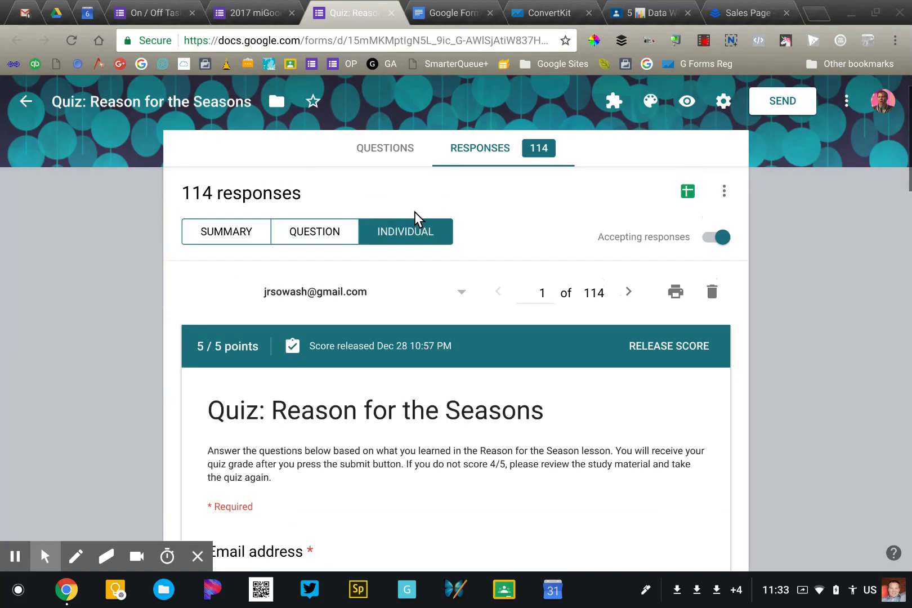
scroll(125, 379, down, 5)
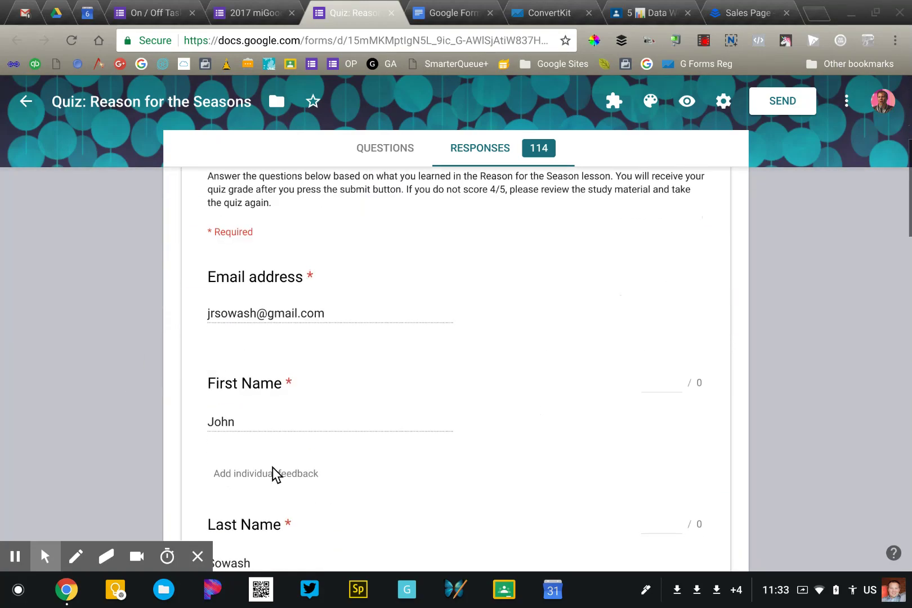
scroll(273, 475, up, 5)
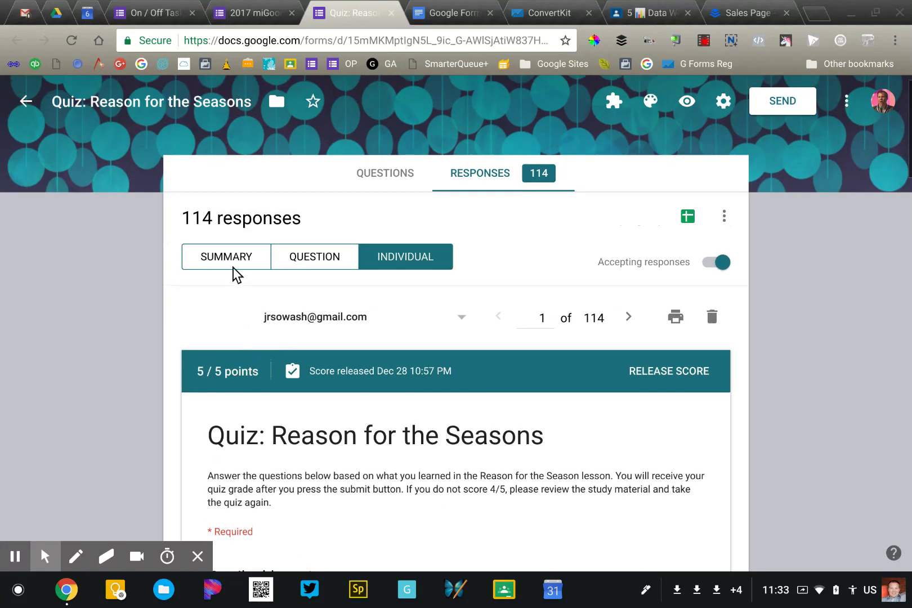
click(234, 269)
scroll(155, 330, down, 15)
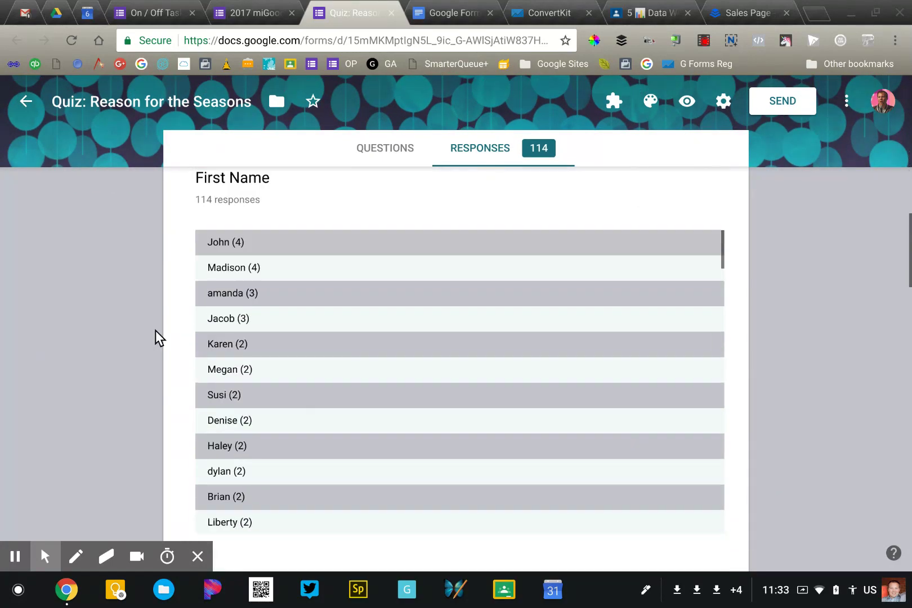
scroll(156, 330, down, 15)
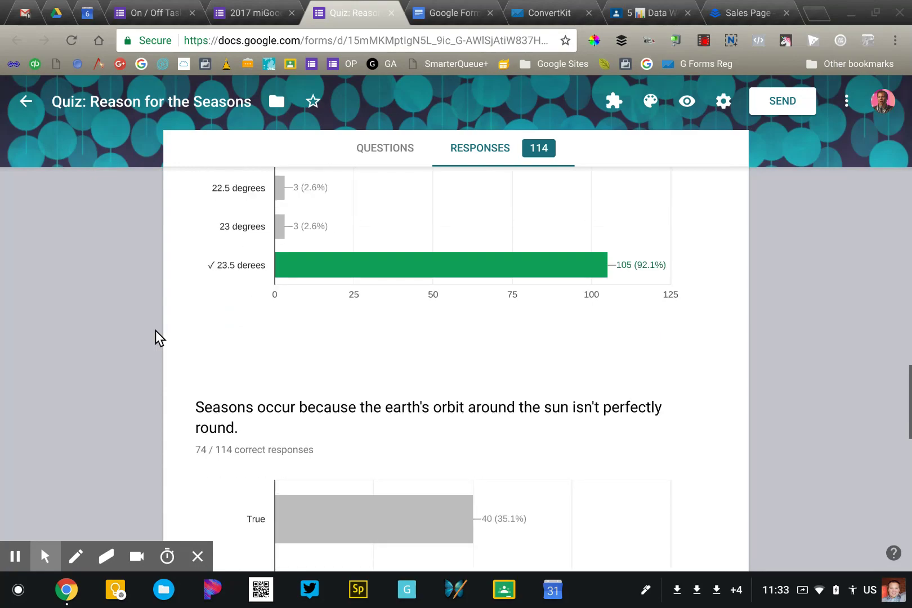
scroll(154, 330, down, 5)
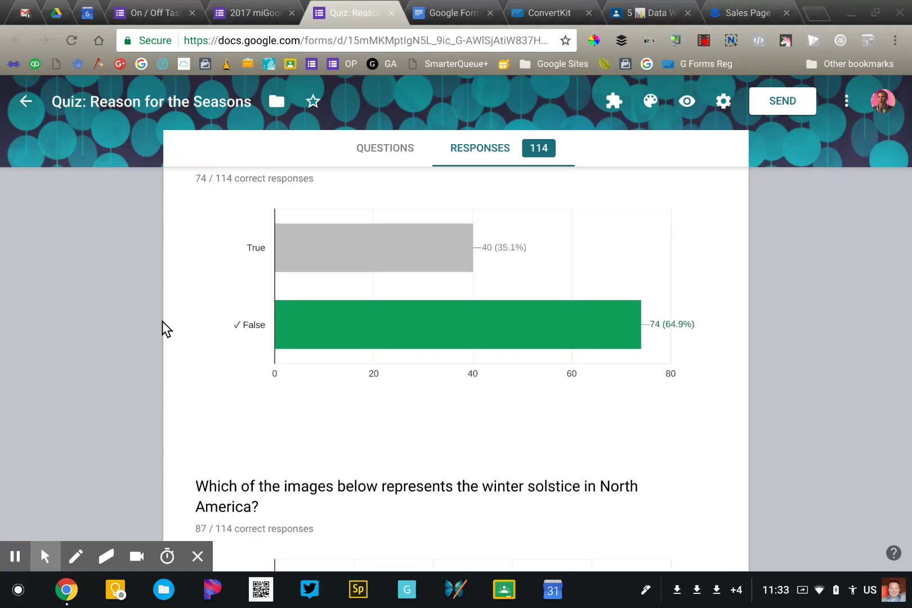
scroll(162, 320, up, 20)
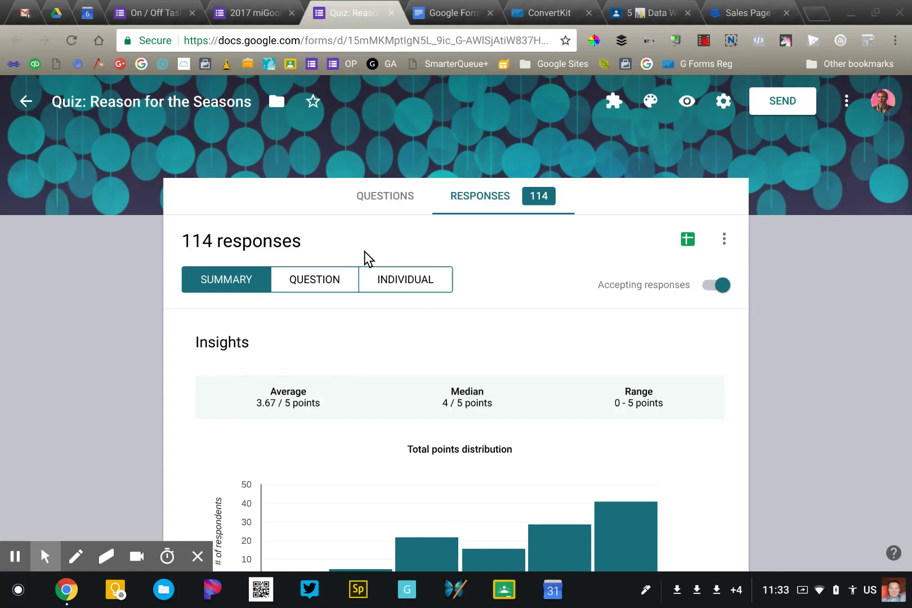
click(246, 6)
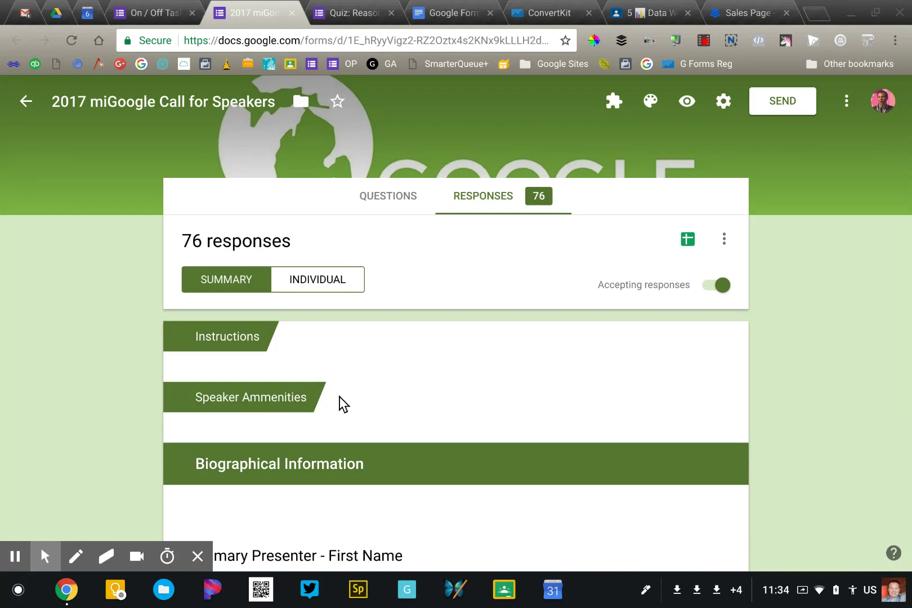
Scroll to 'Which Google product will you feature?', where Google Drive leads with 40 of 76 (52.6%).
scroll(118, 285, down, 8)
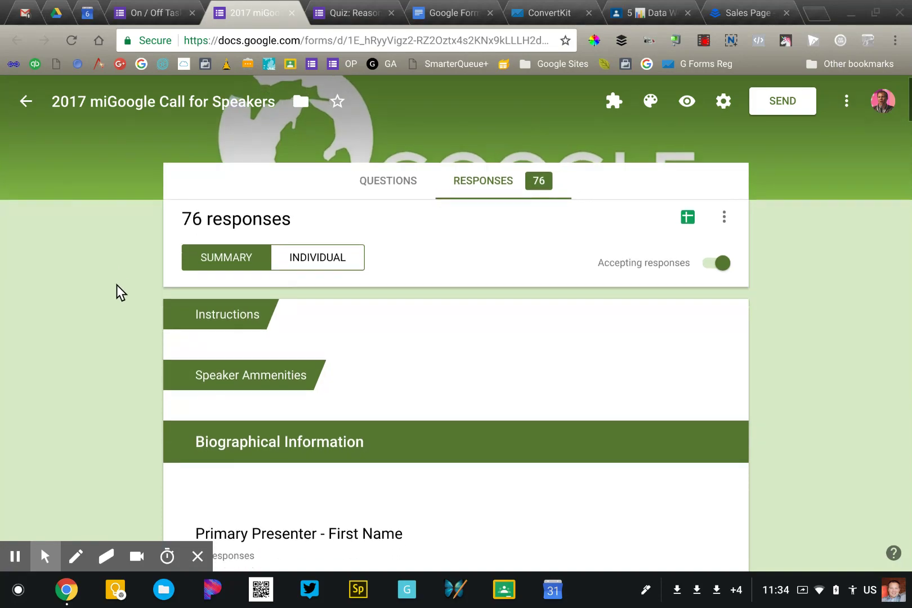
scroll(116, 285, down, 10)
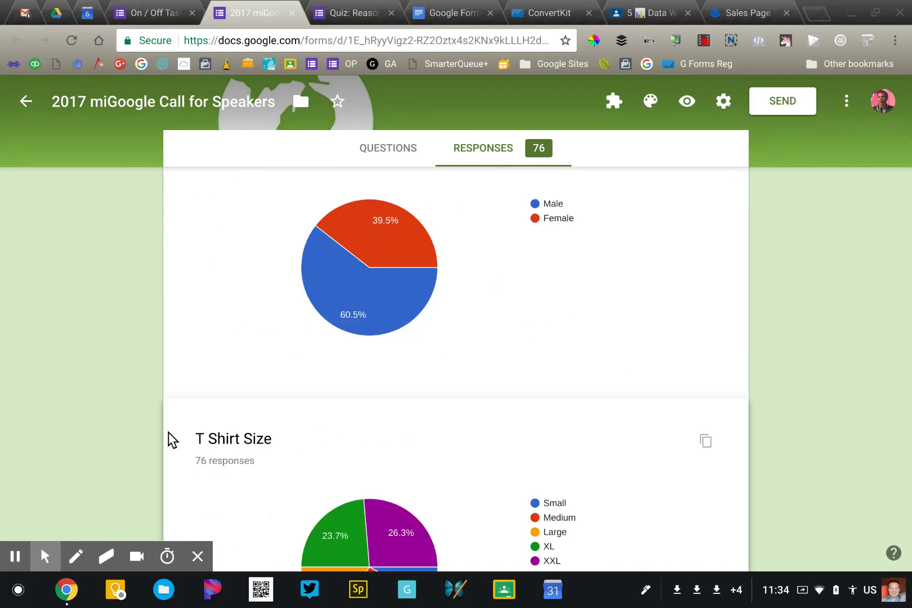
scroll(169, 438, down, 10)
scroll(168, 432, down, 10)
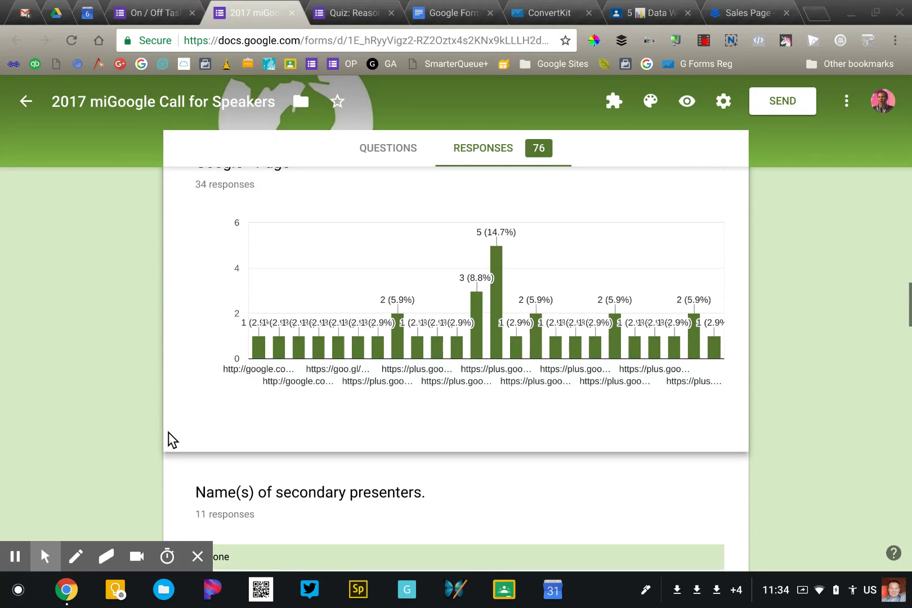
scroll(168, 433, down, 15)
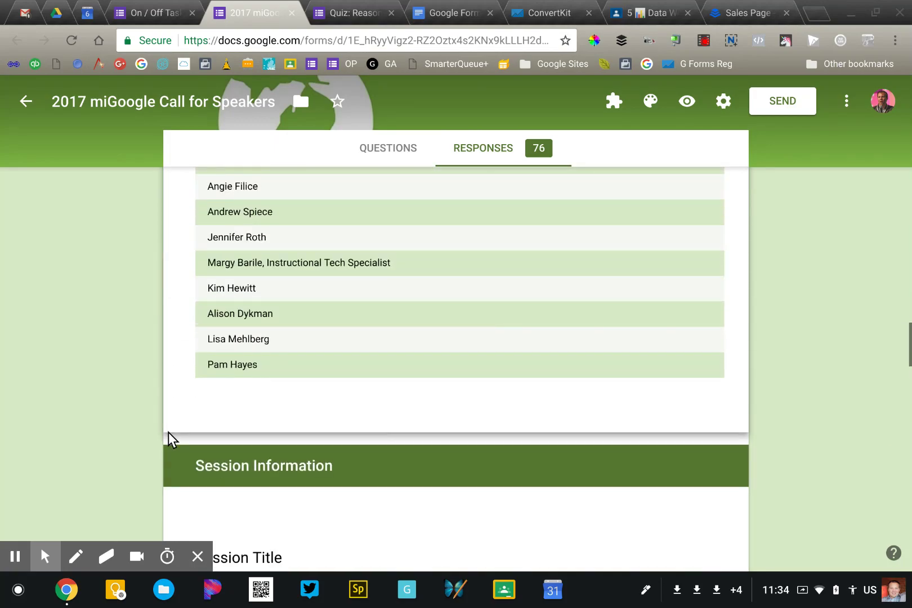
scroll(168, 433, down, 2)
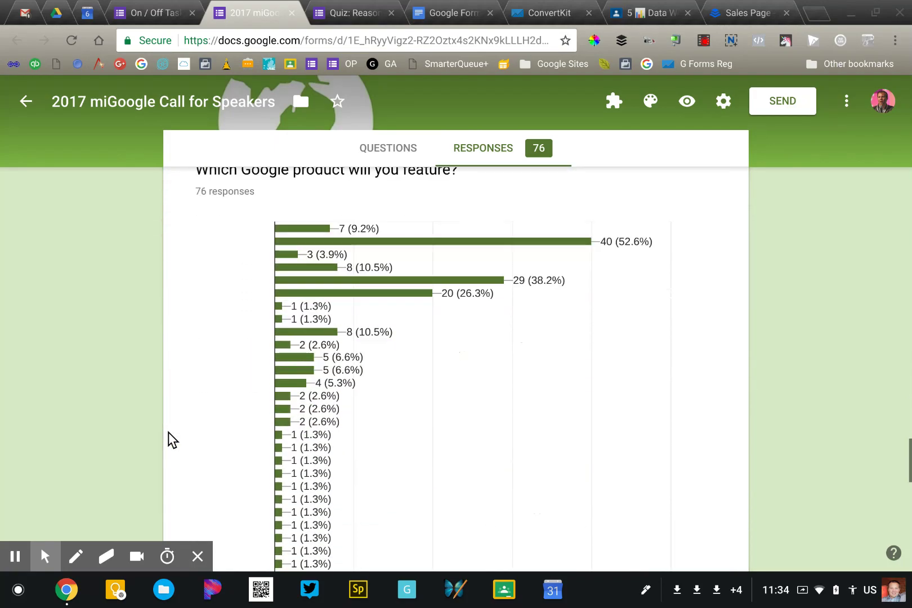
scroll(169, 433, up, 1)
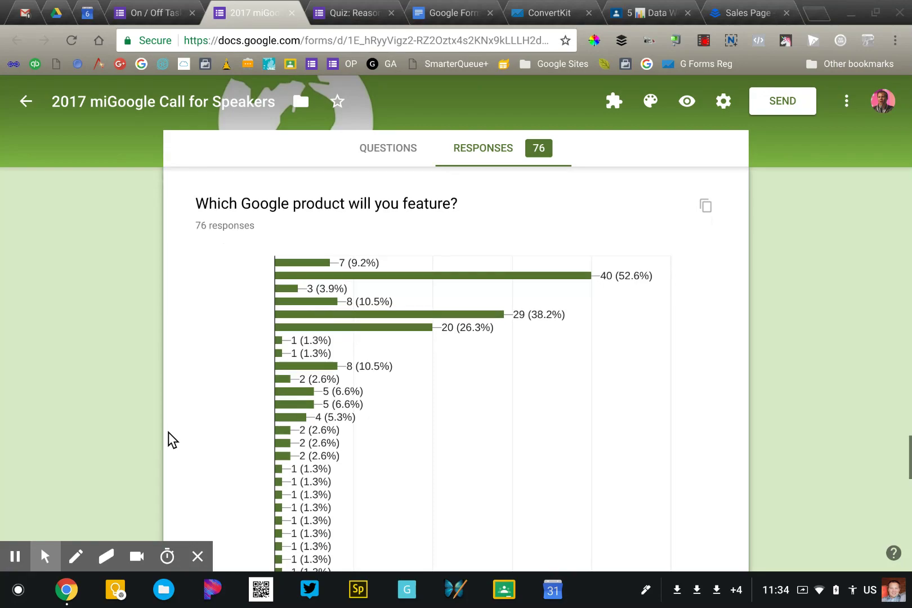
scroll(169, 432, down, 3)
scroll(168, 433, up, 3)
scroll(168, 432, down, 1)
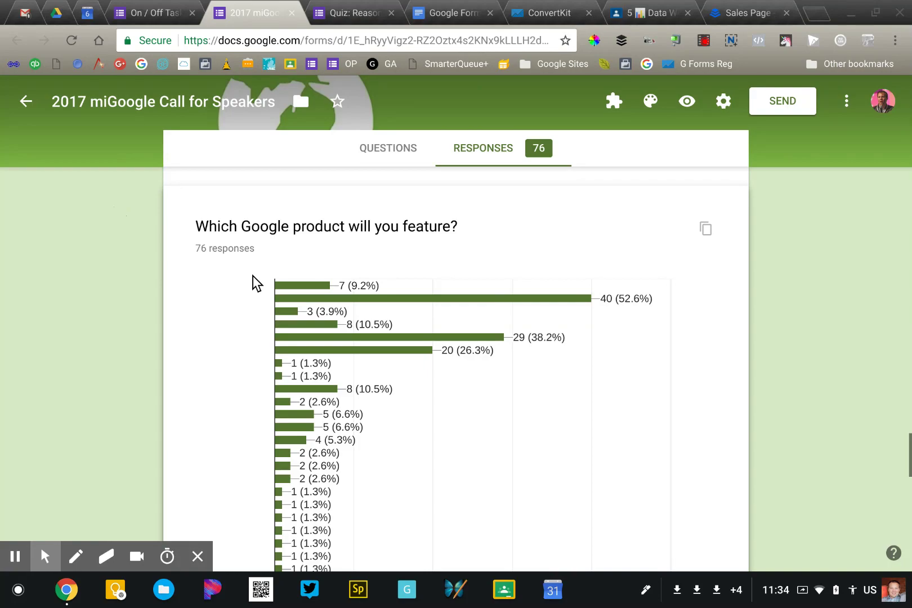
mouse_move(566, 303)
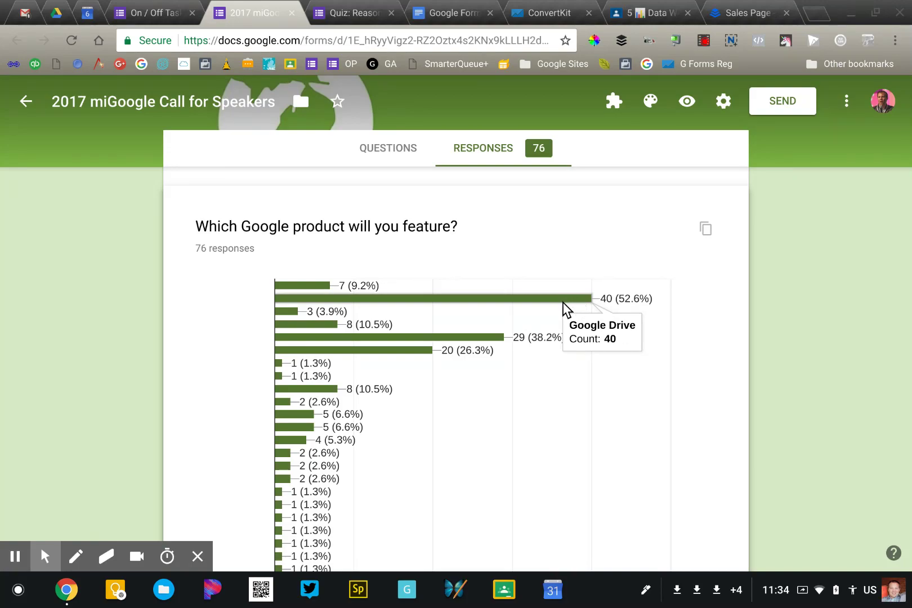
Read chart tooltips like Google Drive 40 and Intermediate / Advanced 14, down to Audience Strand.
scroll(543, 312, down, 3)
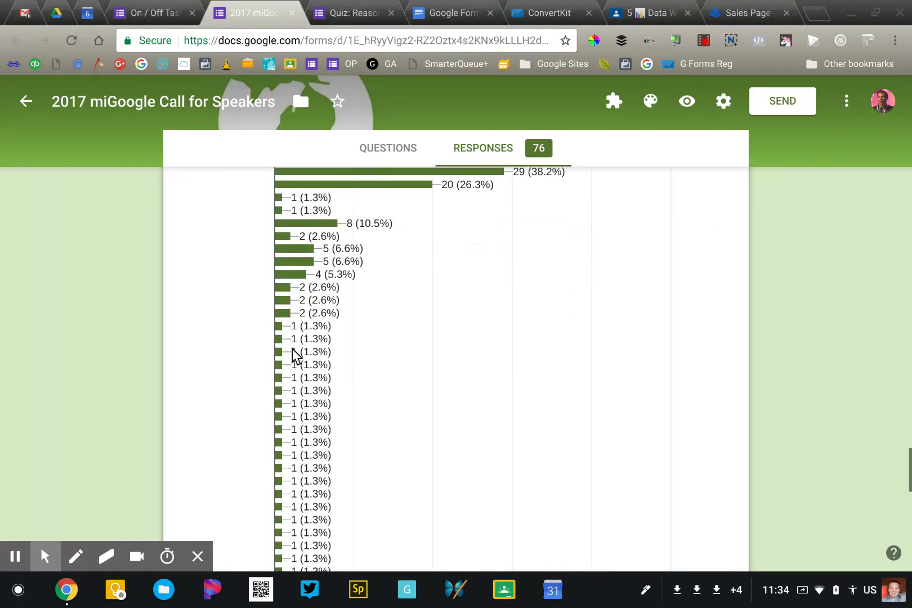
mouse_move(278, 393)
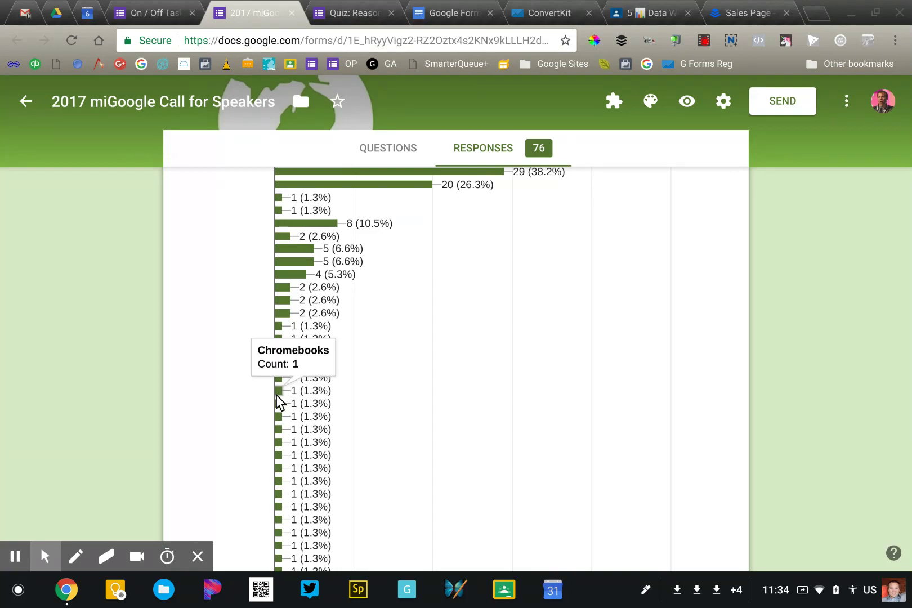
scroll(277, 398, up, 3)
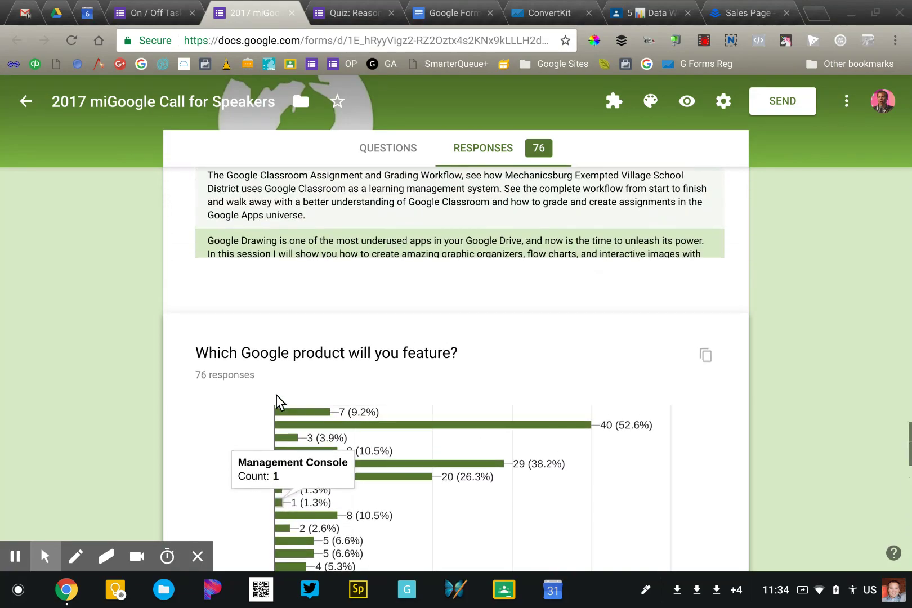
scroll(214, 432, down, 5)
scroll(215, 433, down, 6)
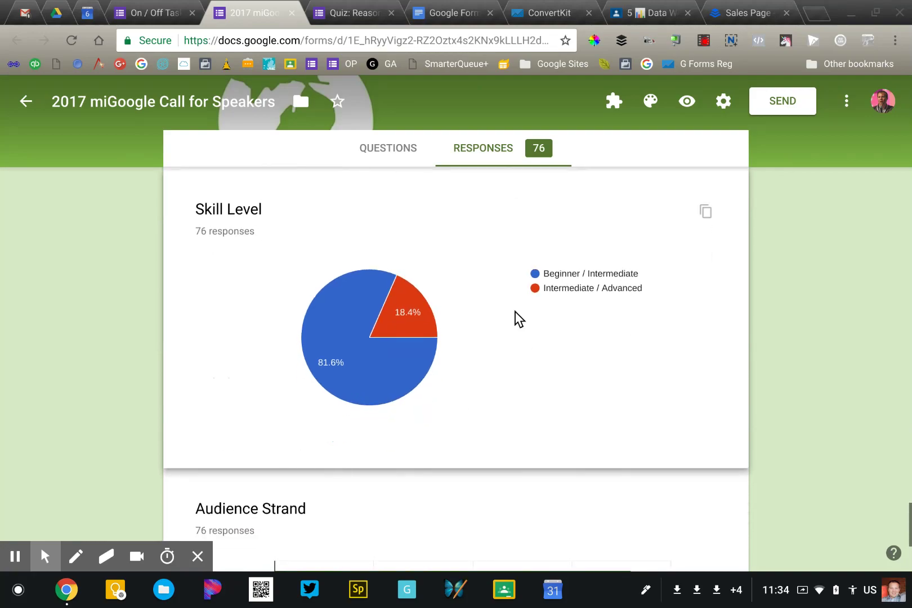
mouse_move(374, 373)
mouse_move(421, 297)
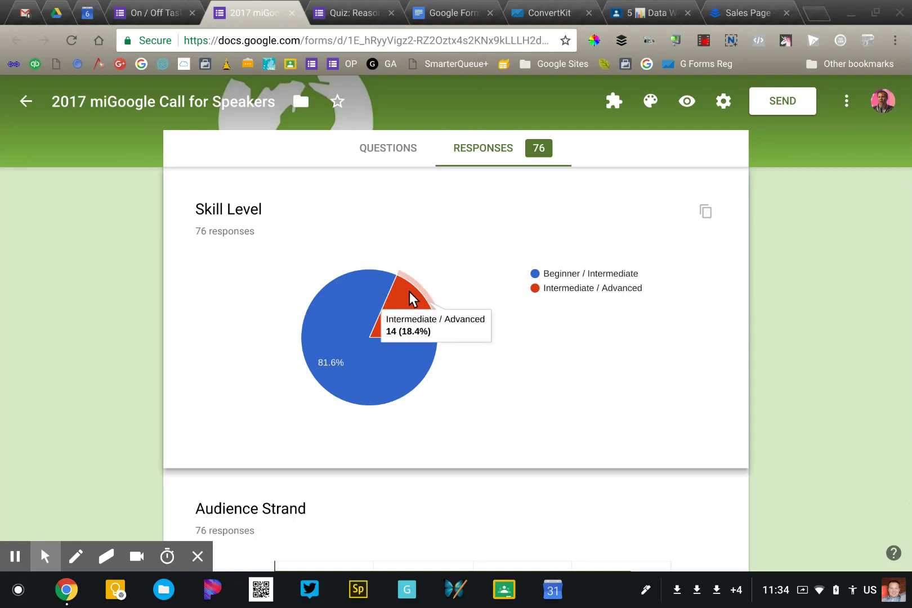
scroll(415, 292, down, 4)
scroll(414, 292, down, 1)
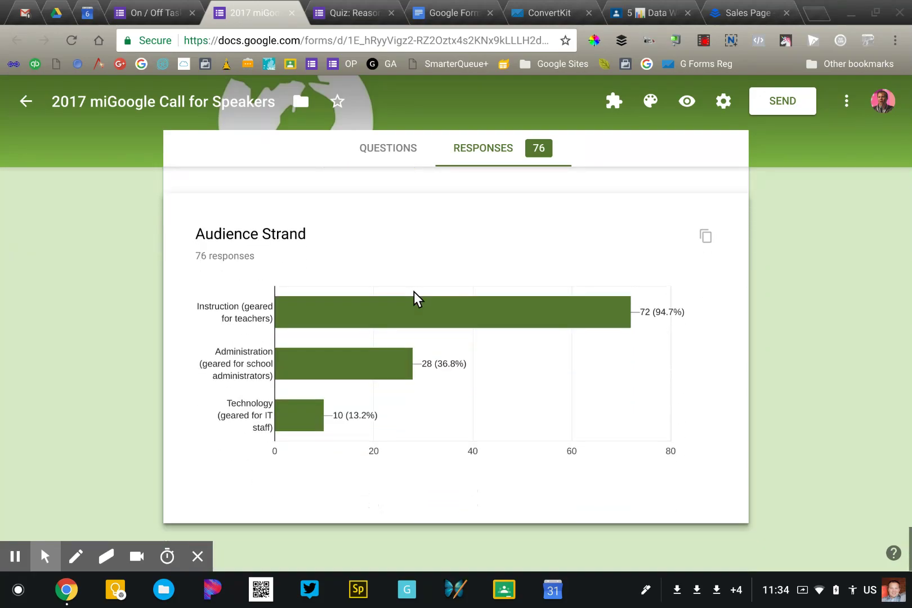
mouse_move(279, 426)
scroll(670, 487, up, 1)
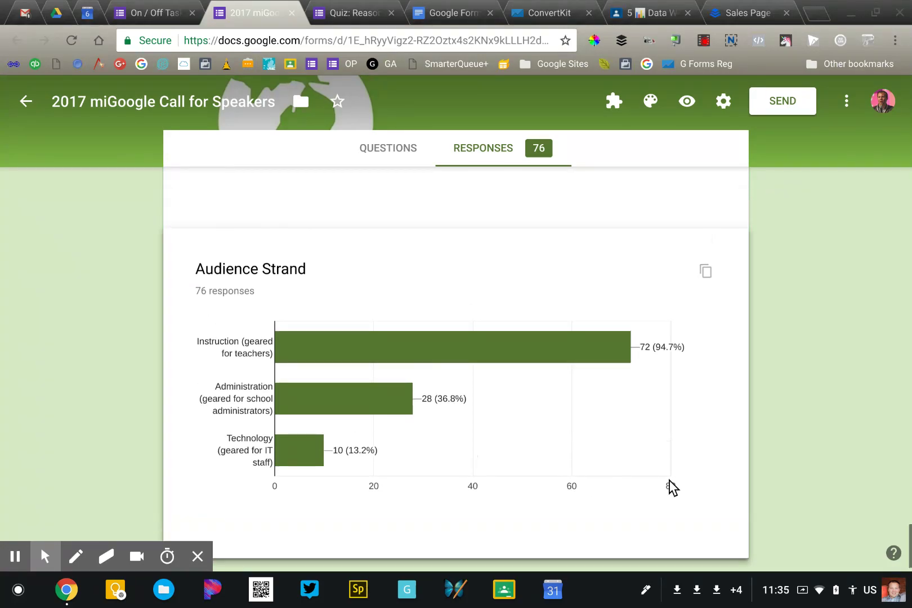
Use Copy chart on the Audience Strand card to put the chart on the clipboard.
click(705, 279)
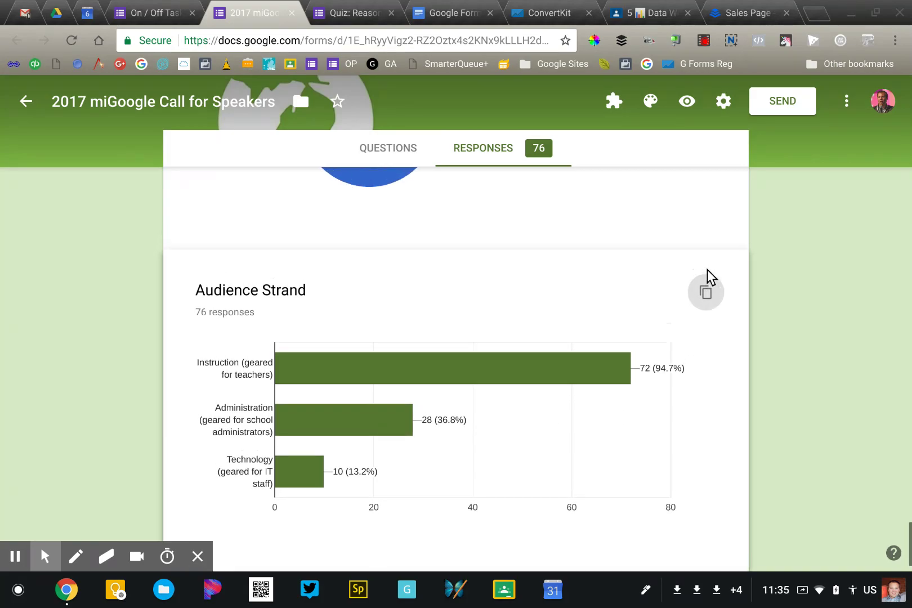
scroll(707, 275, down, 15)
scroll(708, 276, up, 8)
Browse from the summary top to the T Shirt Preference pie (Male 60.5%, Female 39.5%).
scroll(707, 271, up, 20)
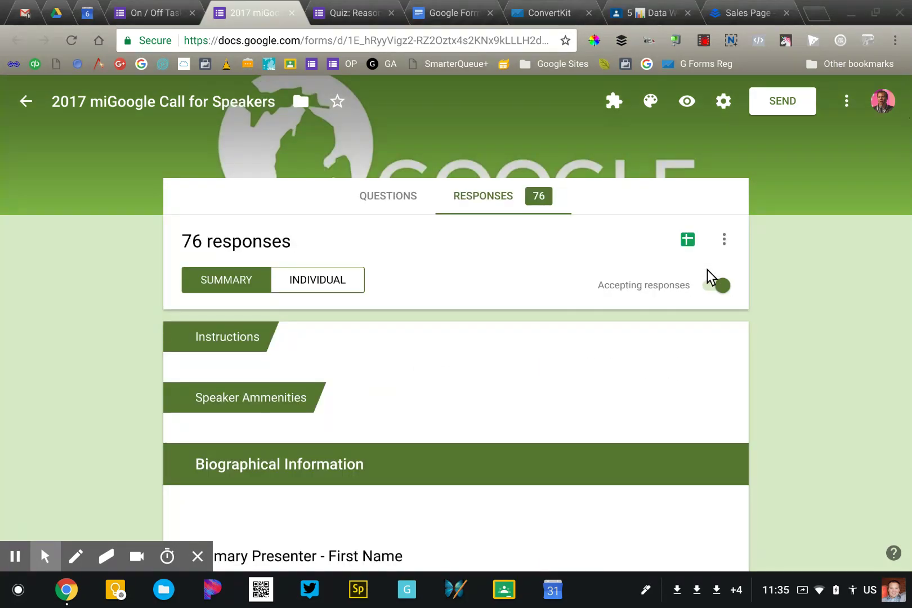
scroll(787, 352, down, 5)
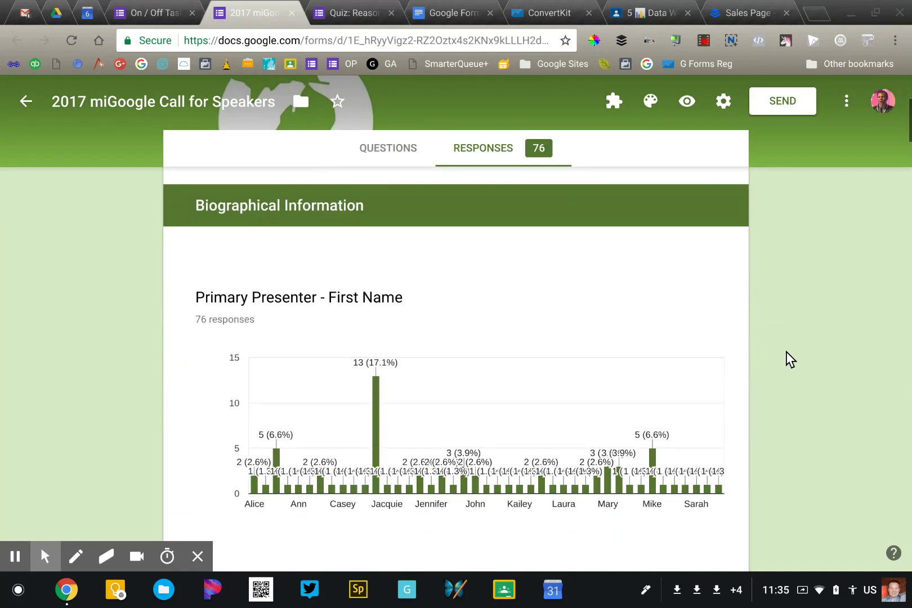
scroll(786, 351, down, 3)
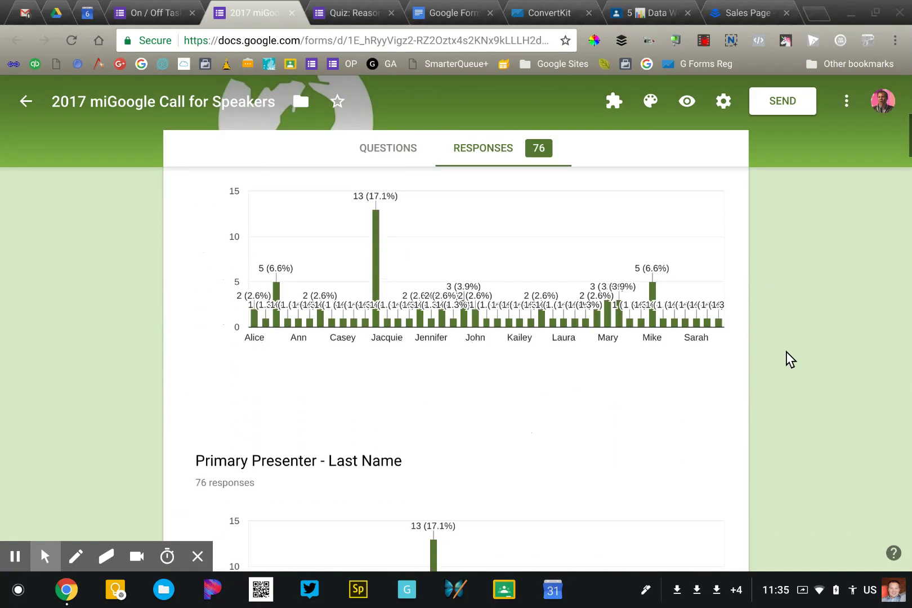
scroll(786, 352, up, 1)
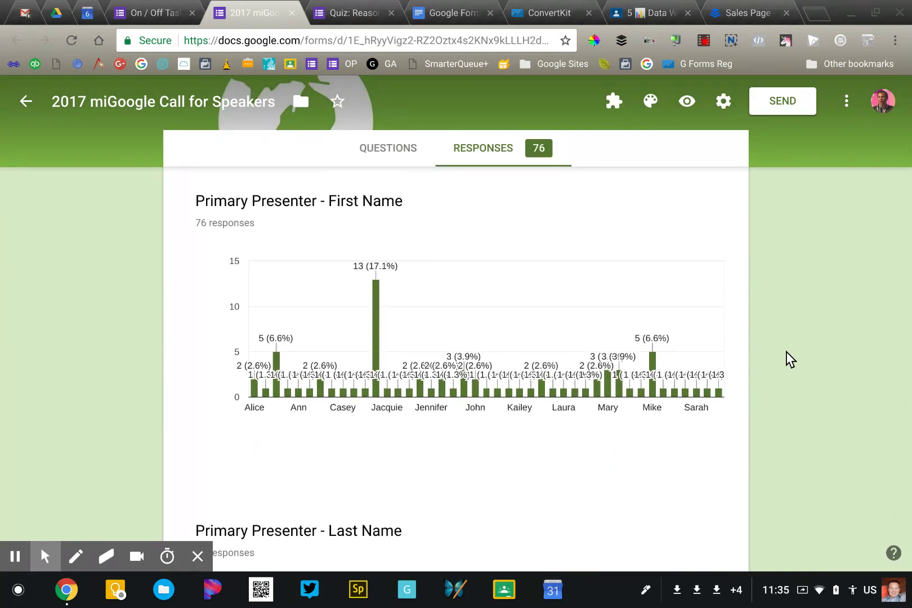
mouse_move(703, 395)
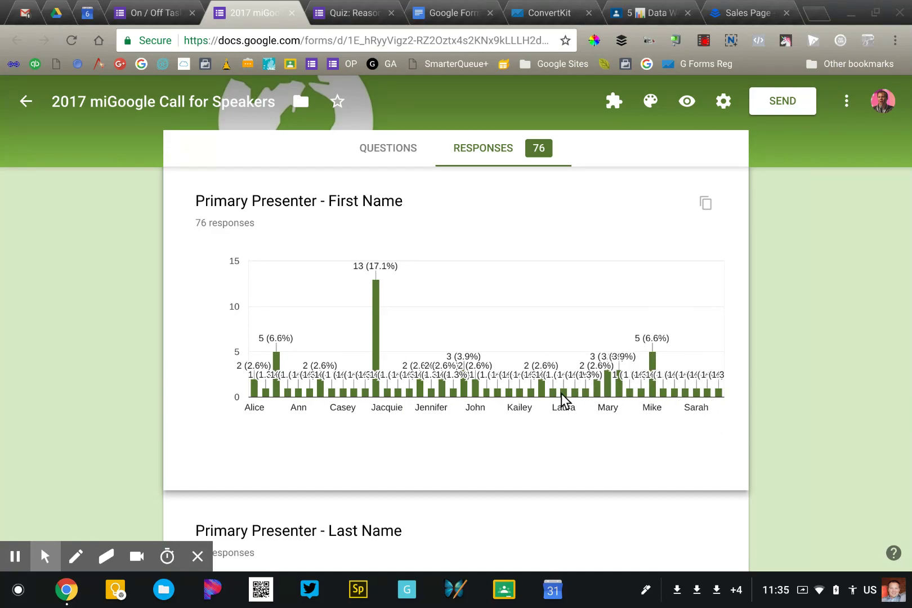
scroll(571, 412, down, 10)
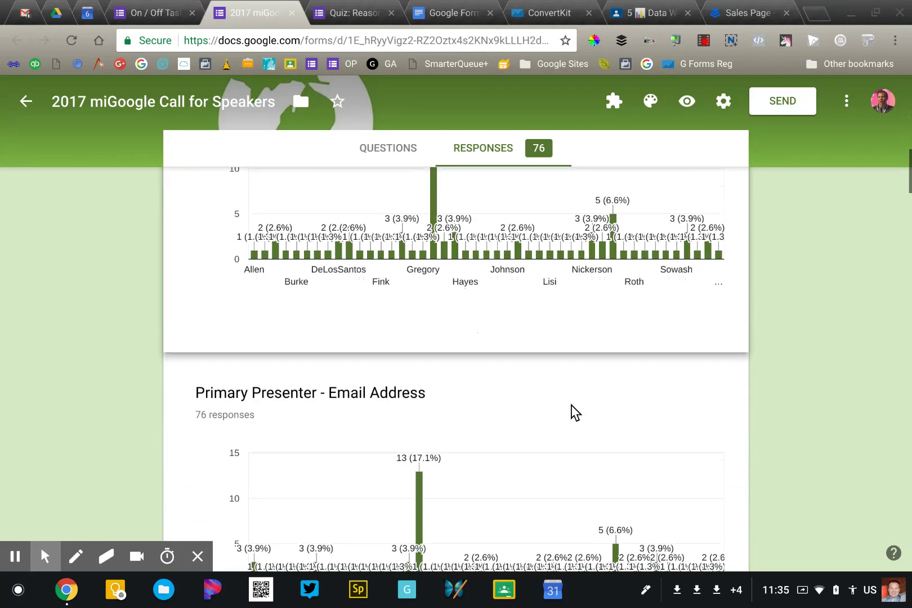
scroll(572, 411, down, 10)
scroll(575, 412, up, 3)
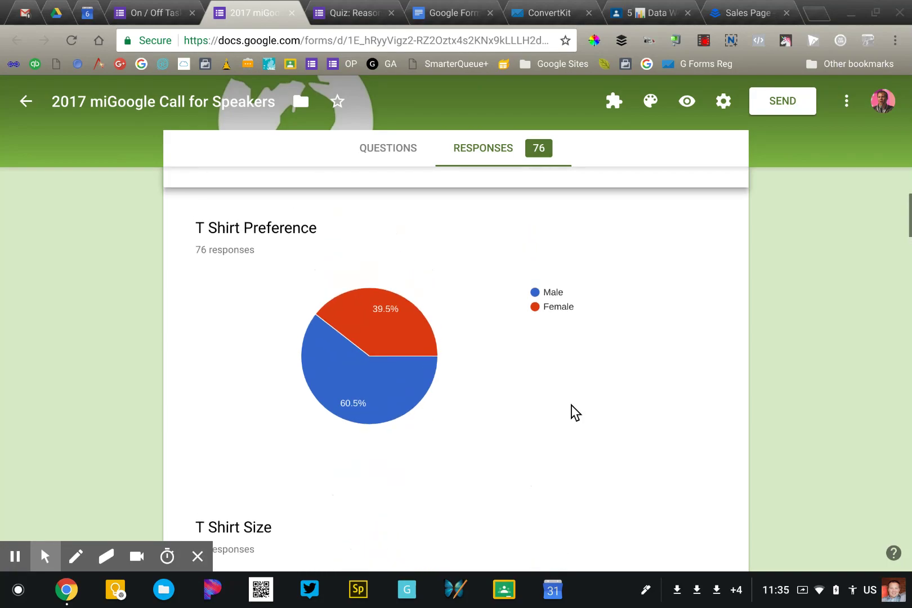